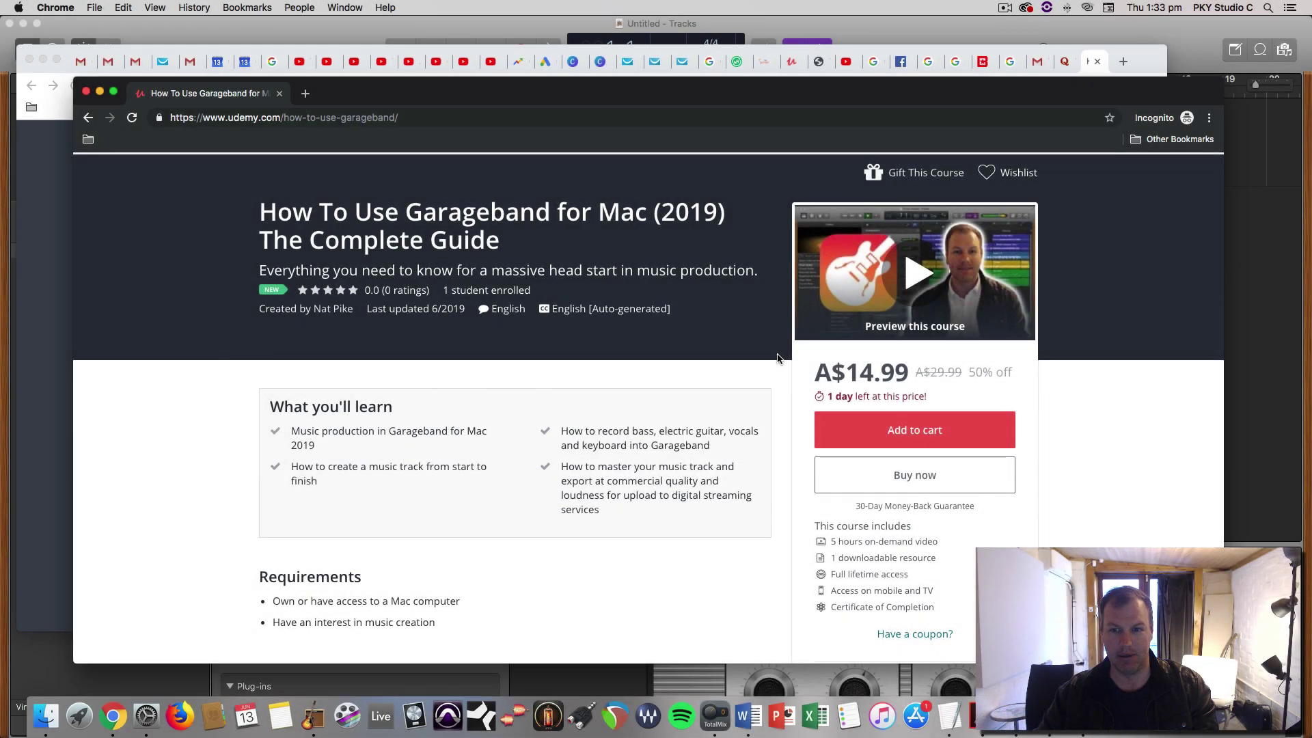
Drag the Udemy course window aside to peek at the window behind it.
left_click_drag(543, 90, 515, 59)
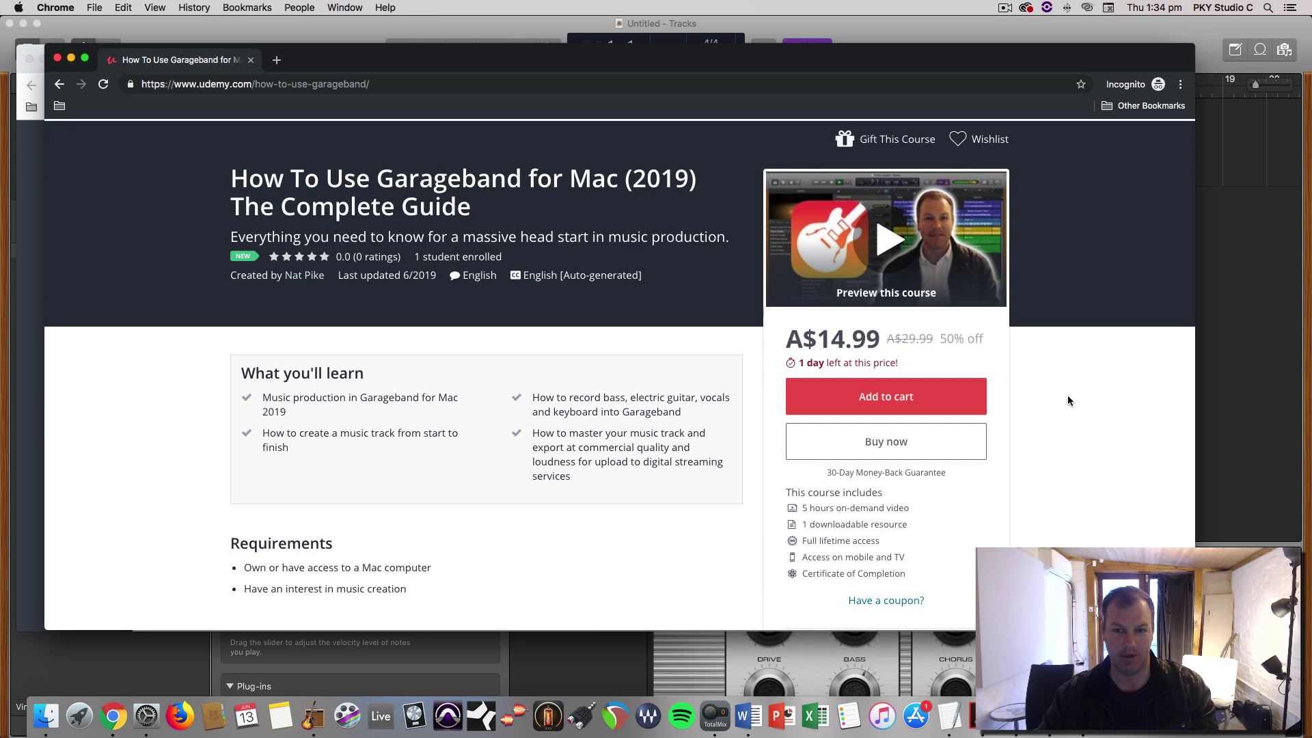
left_click(71, 59)
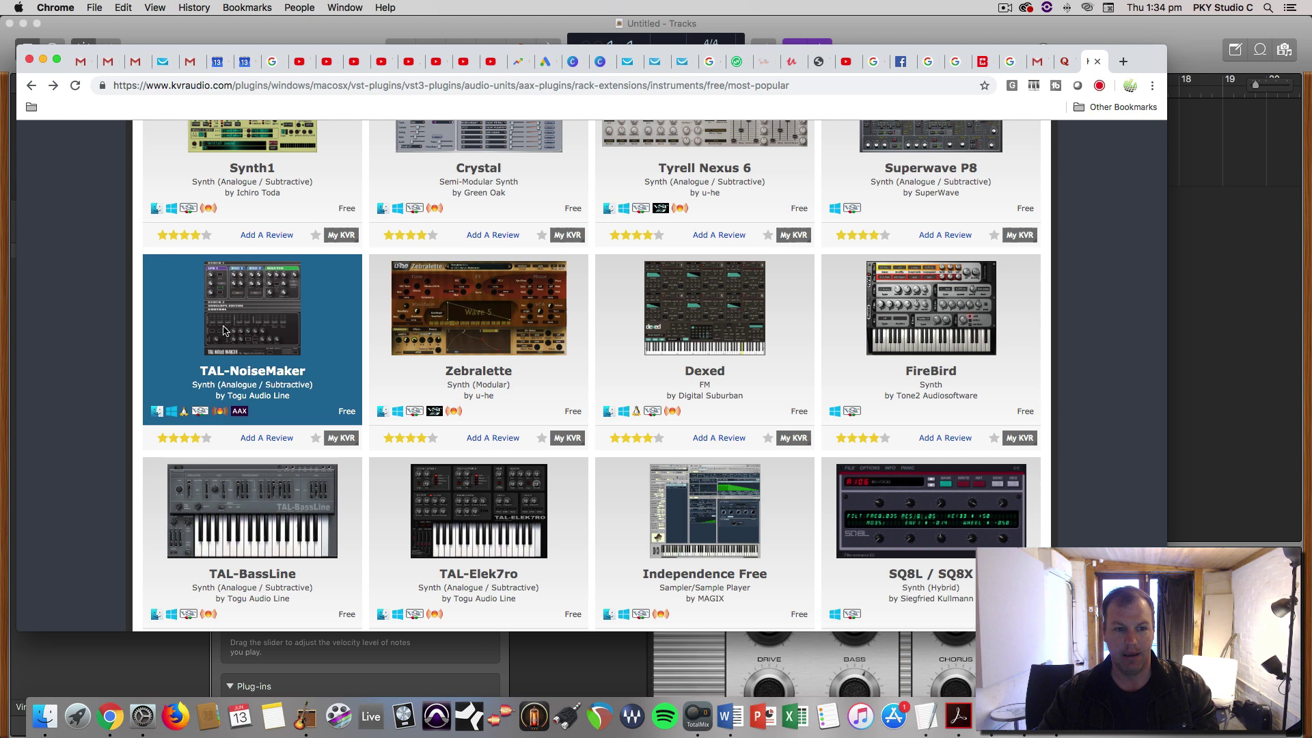
left_click(1065, 61)
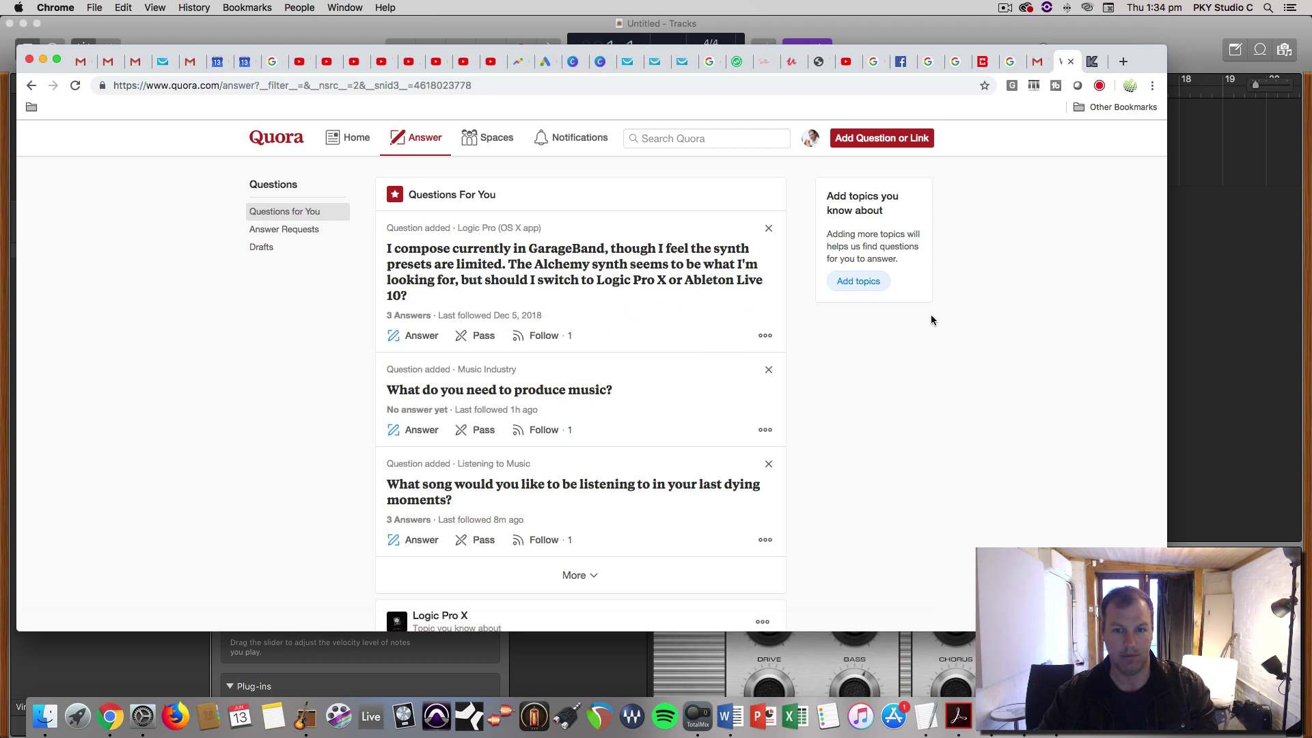
left_click(1091, 63)
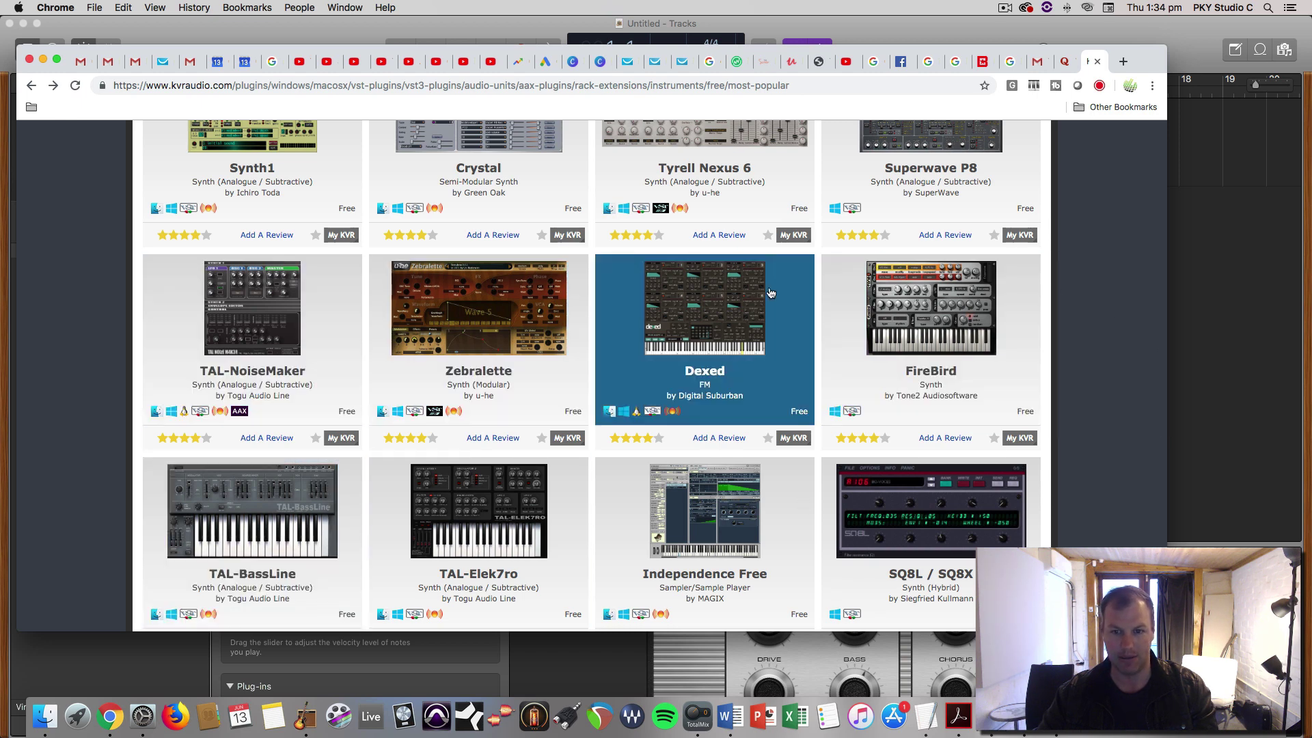
Open the Dexed product page and scroll through its details and Mac 0.9.4 download.
left_click(692, 322)
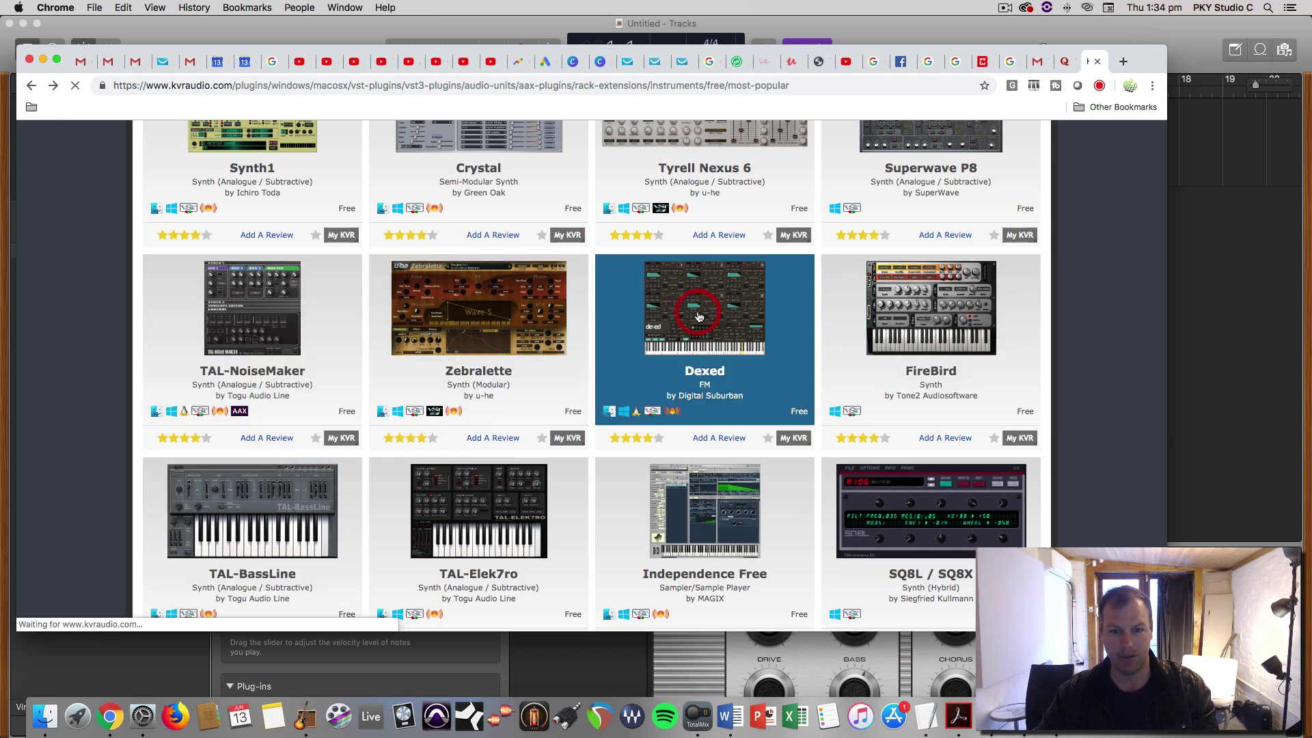
scroll(597, 408, "down", 5)
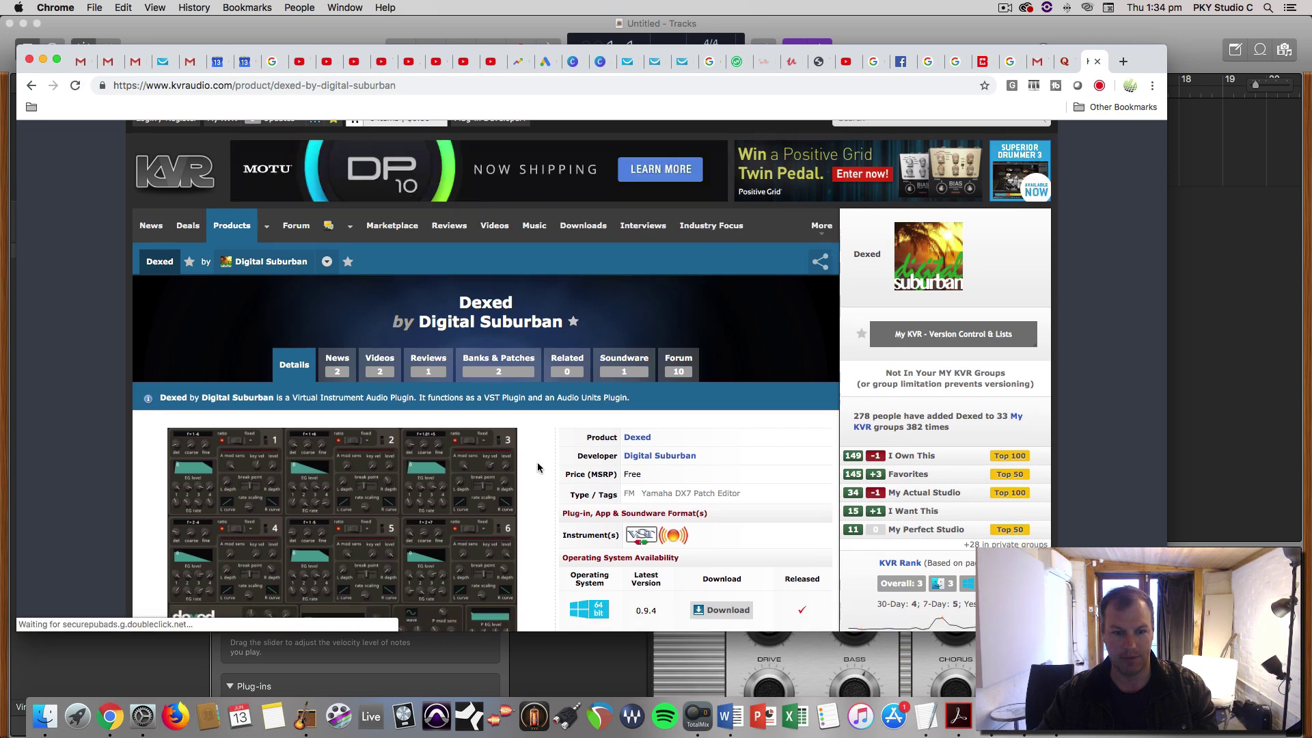
scroll(549, 441, "down", 3)
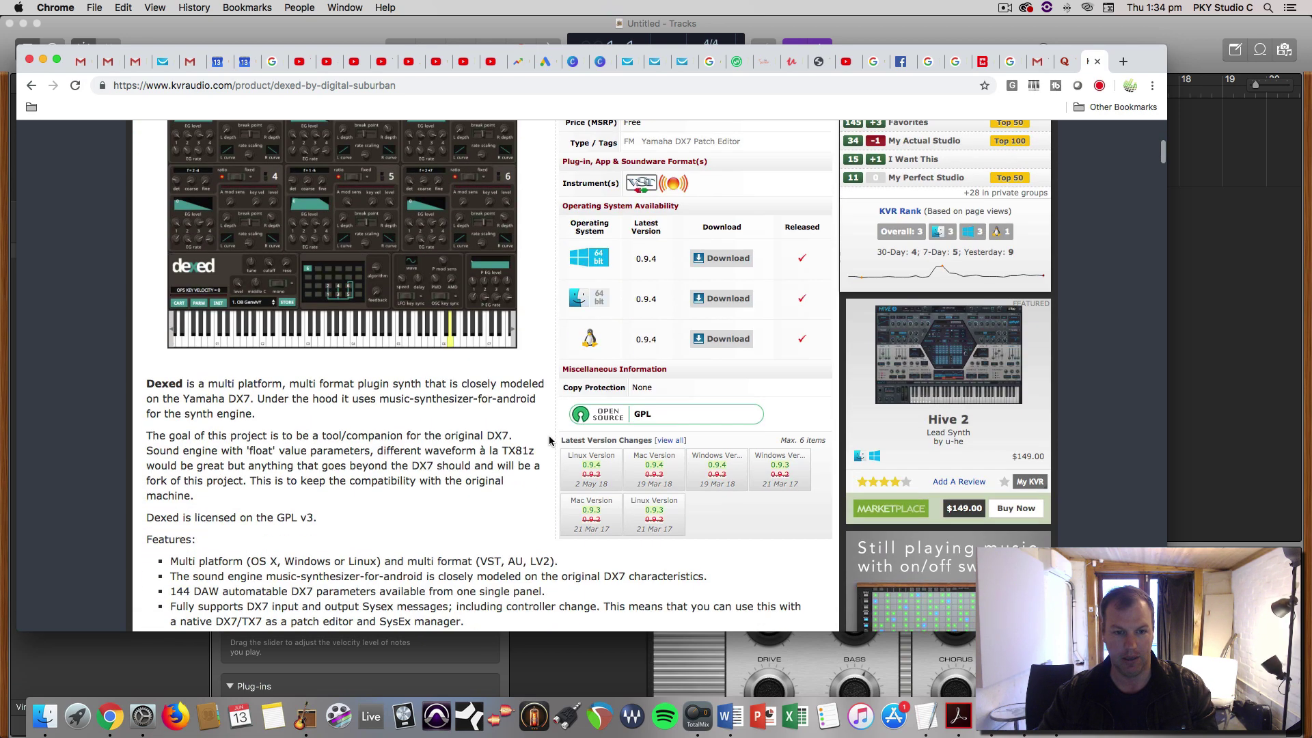
scroll(535, 354, "up", 2)
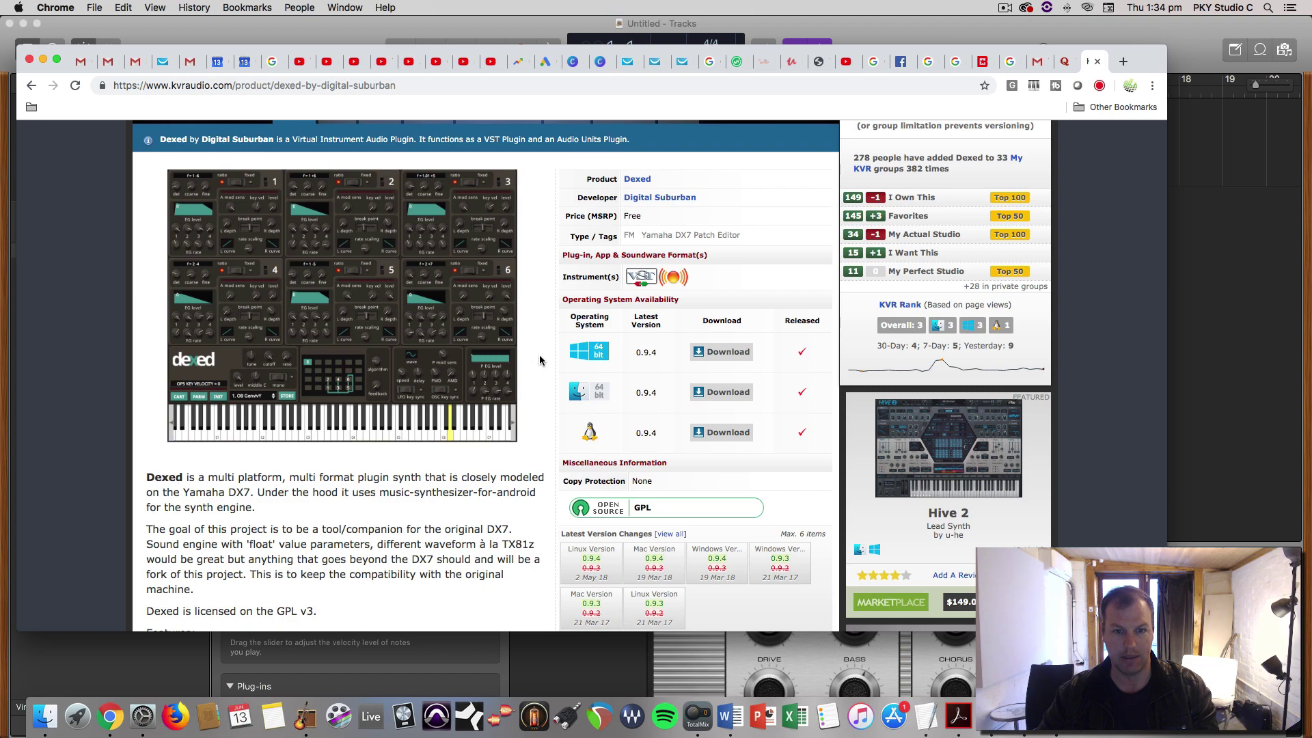
scroll(536, 353, "down", 1)
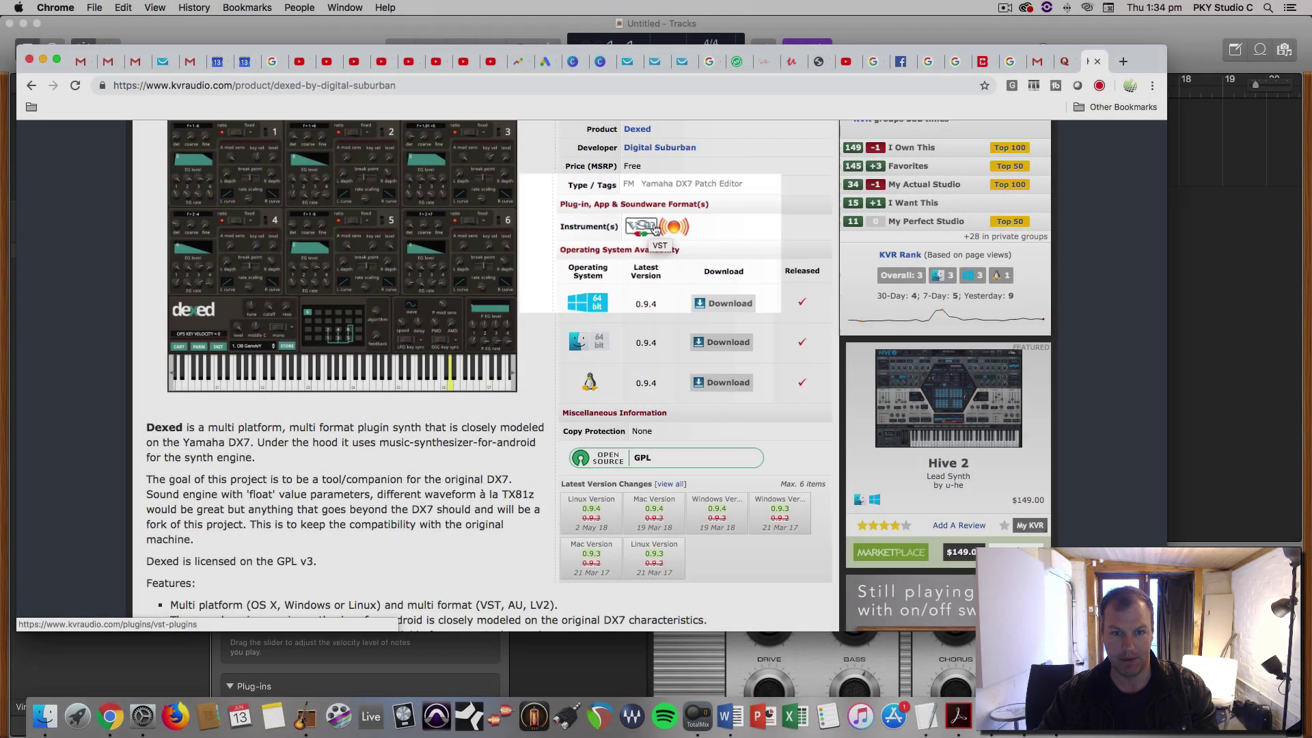
scroll(577, 287, "down", 2)
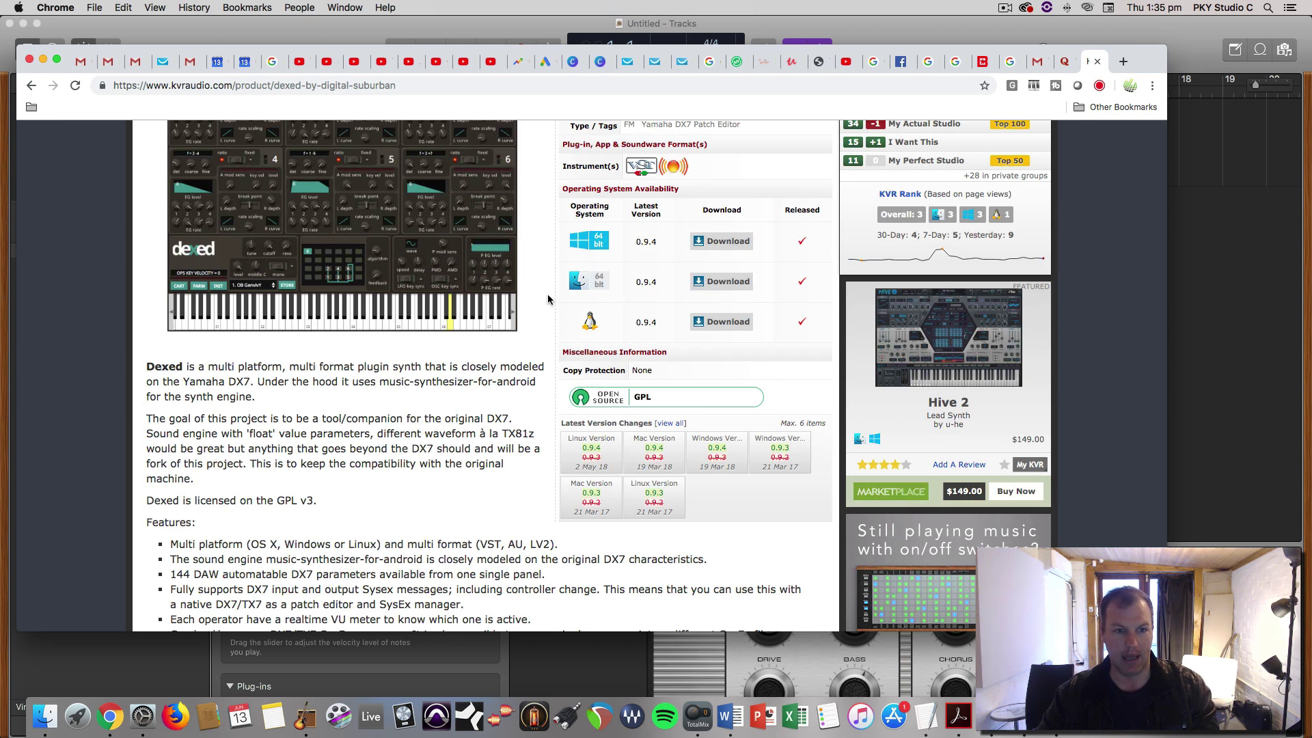
scroll(537, 299, "up", 3)
scroll(540, 301, "down", 1)
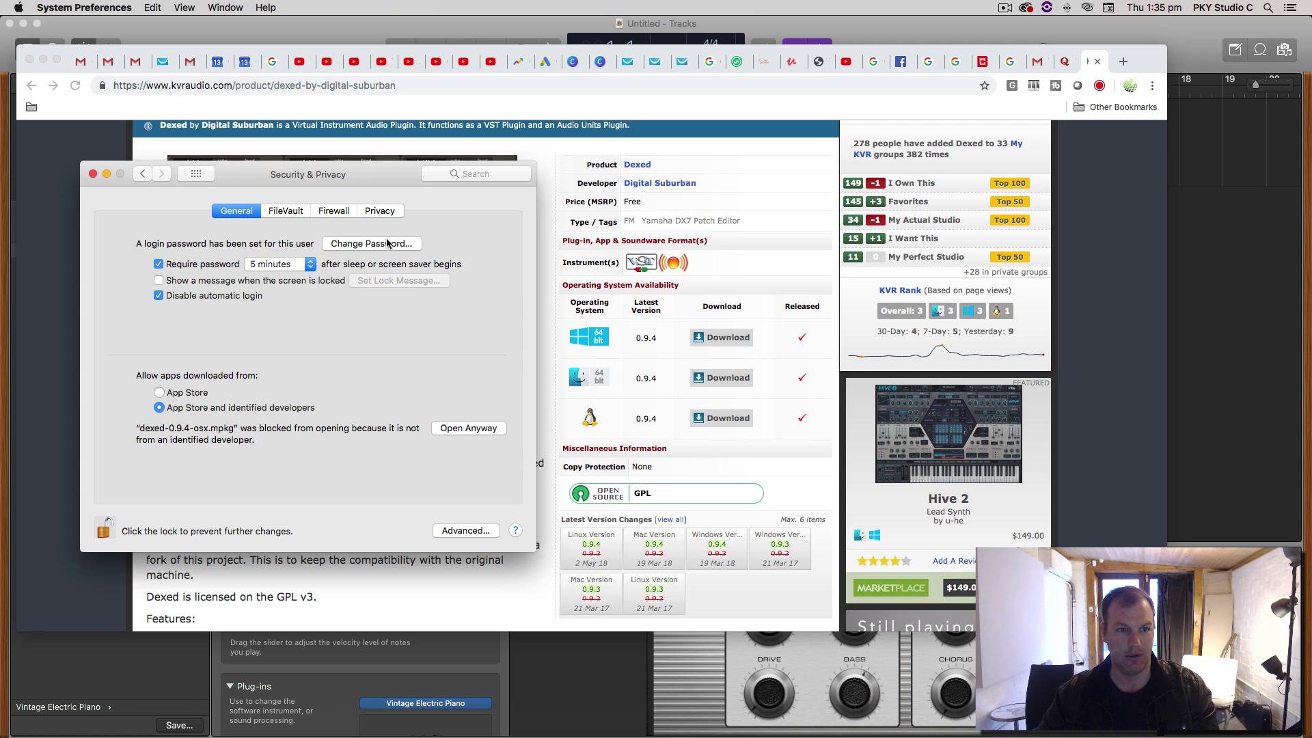
Return to the System Preferences overview and reopen Security & Privacy.
left_click(142, 174)
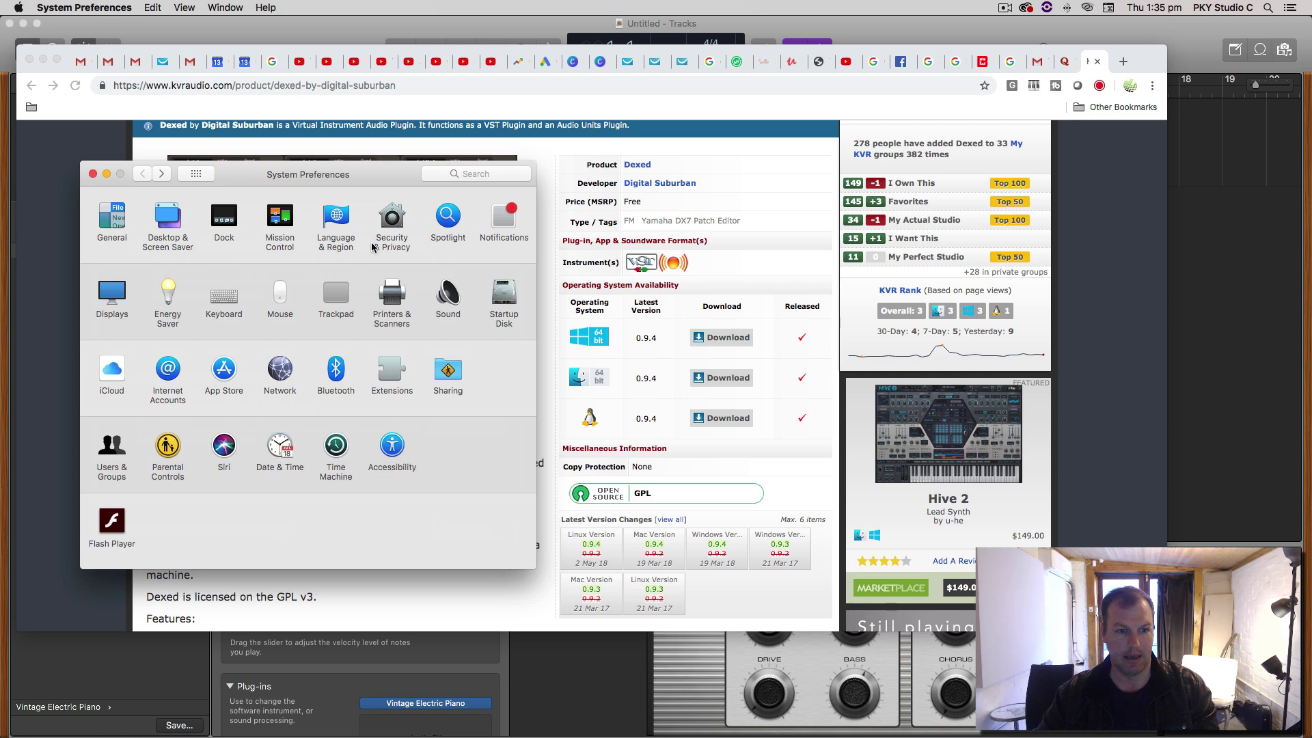
left_click(395, 227)
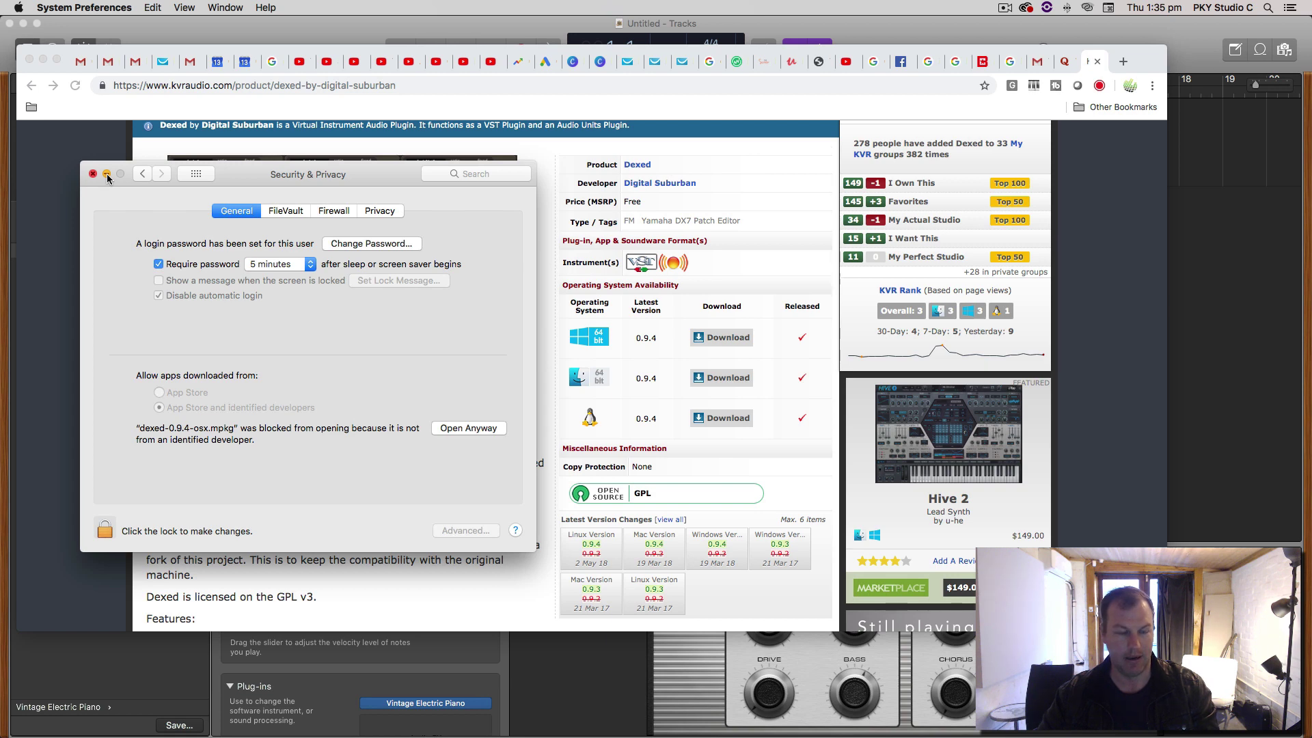
Quit GarageBand with Don't Save for the Untitled project, then relaunch it from the Dock.
left_click(1201, 240)
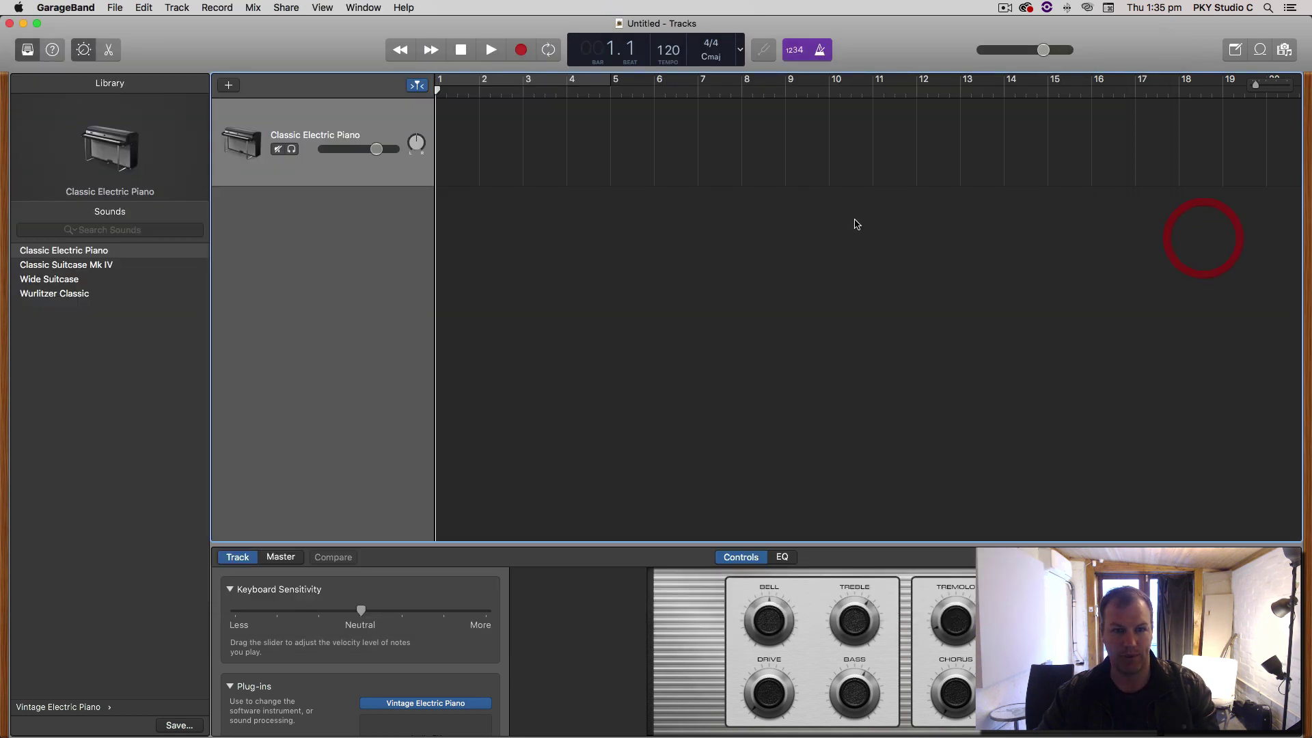
left_click(19, 8)
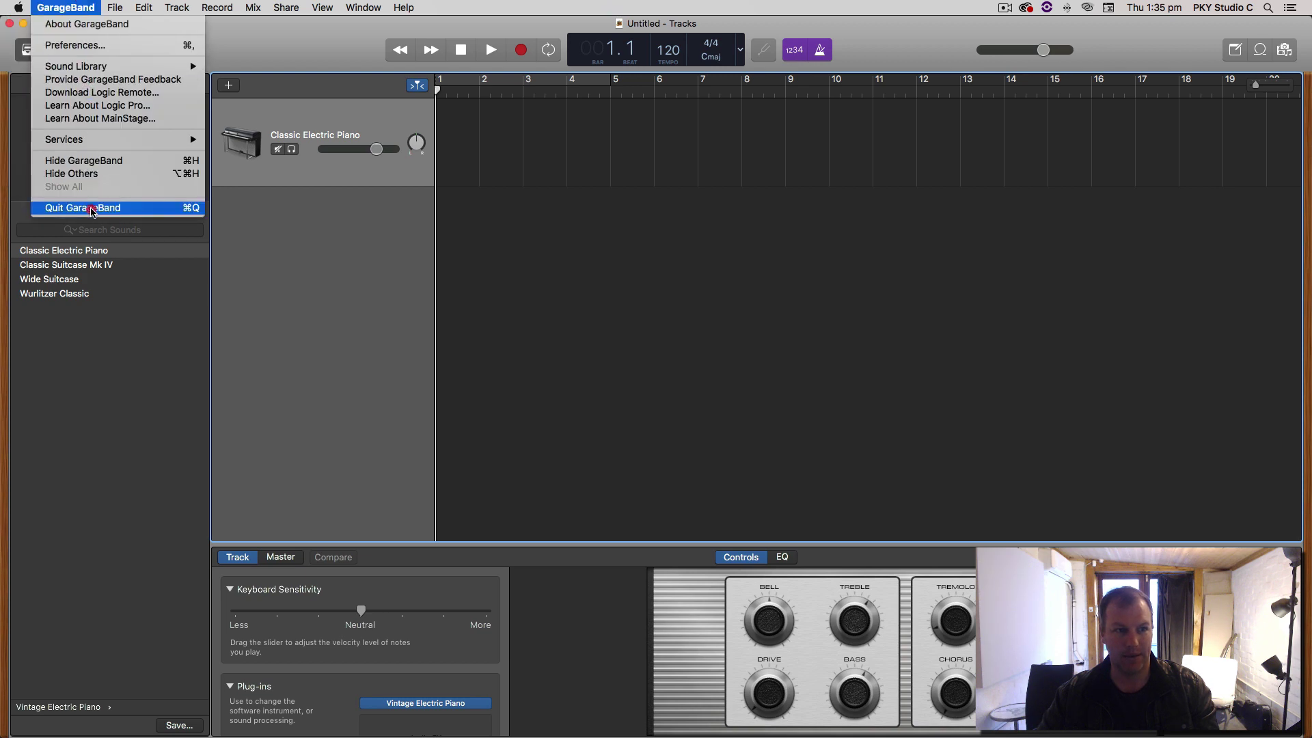
left_click(92, 209)
left_click(613, 258)
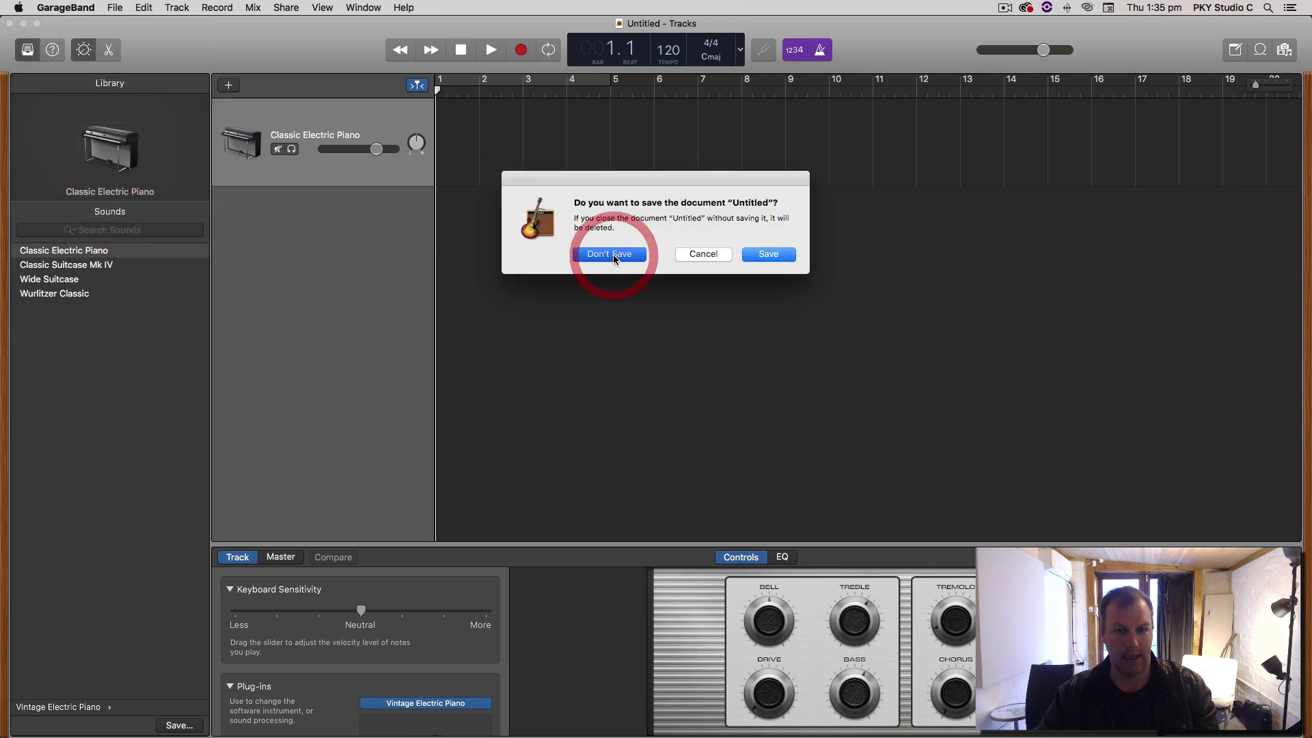
mouse_move(380, 729)
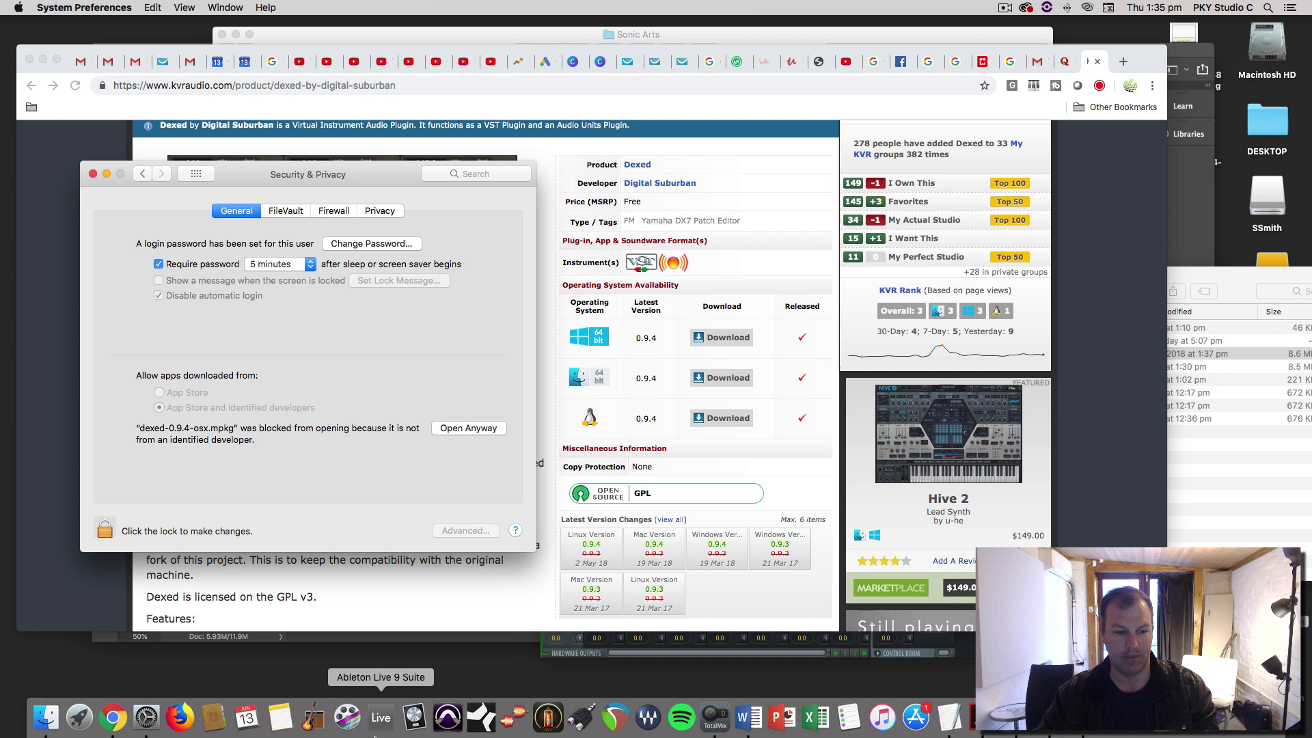
left_click(305, 717)
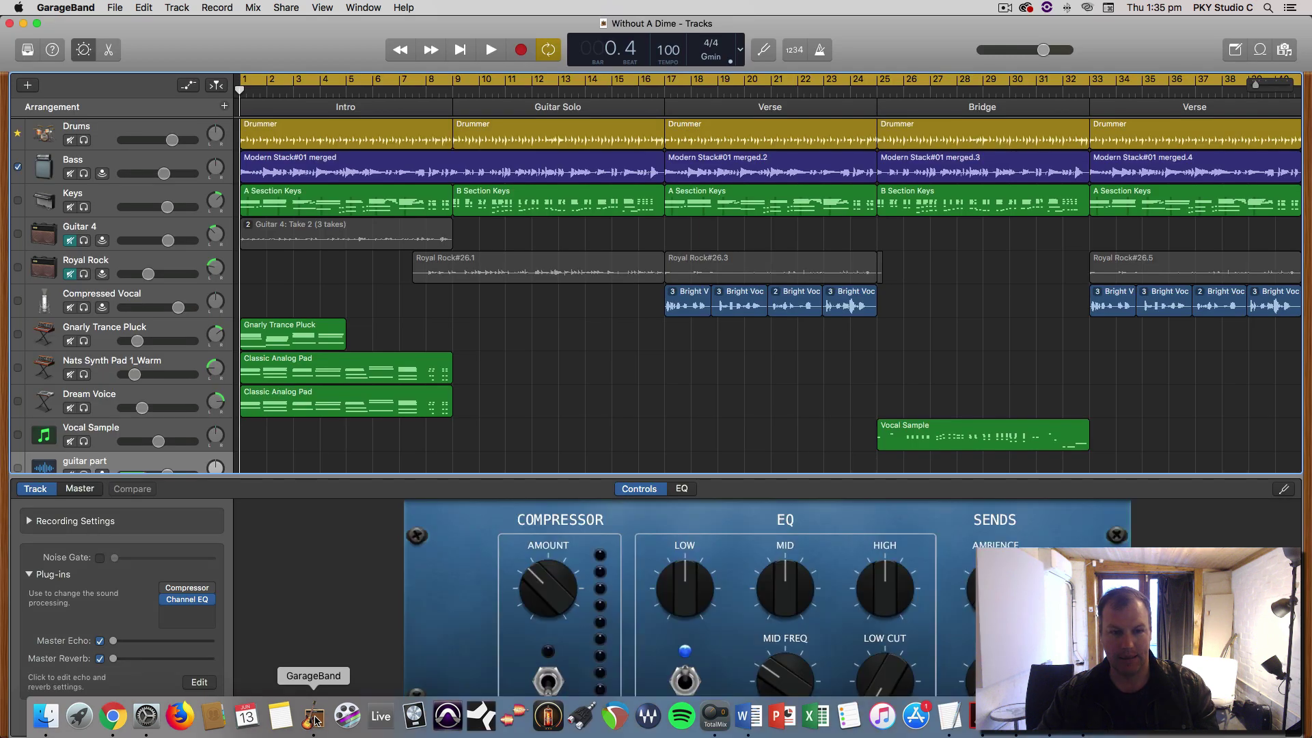
Create a new Empty Project with one Software Instrument track (Classic Electric Piano).
left_click(115, 7)
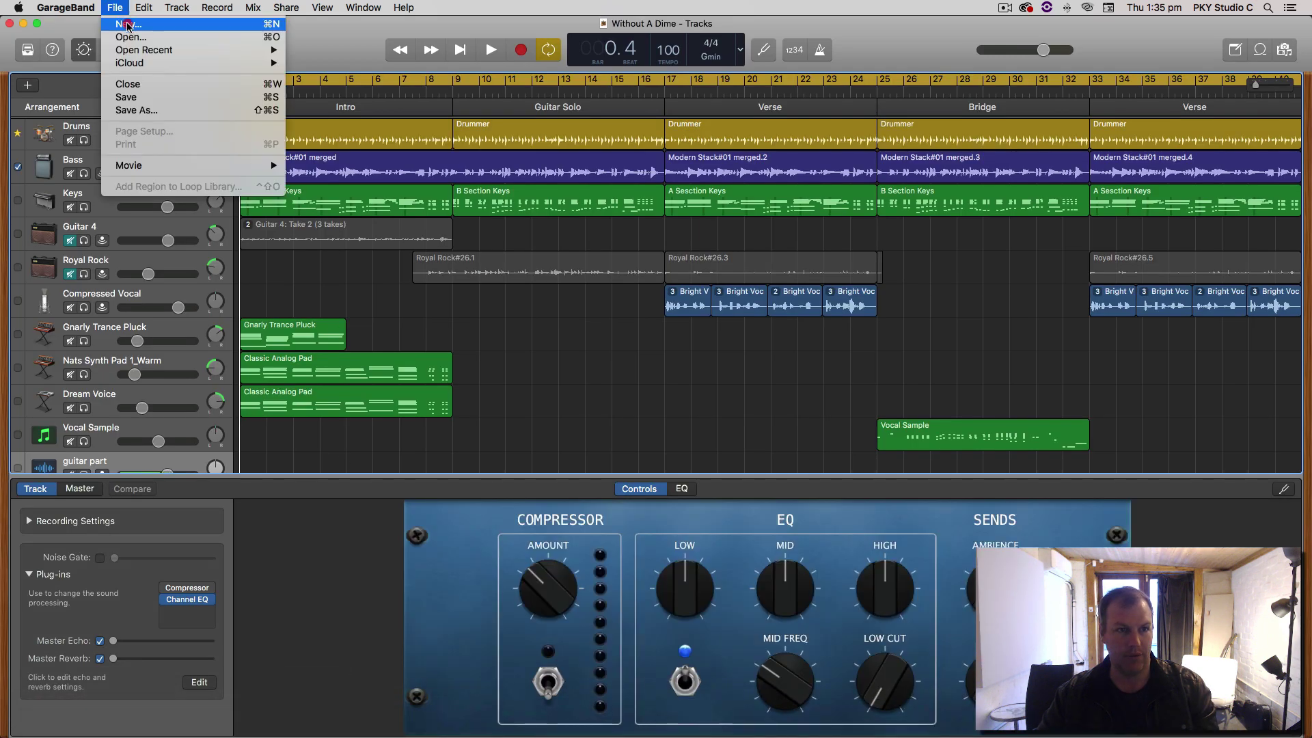
left_click(127, 27)
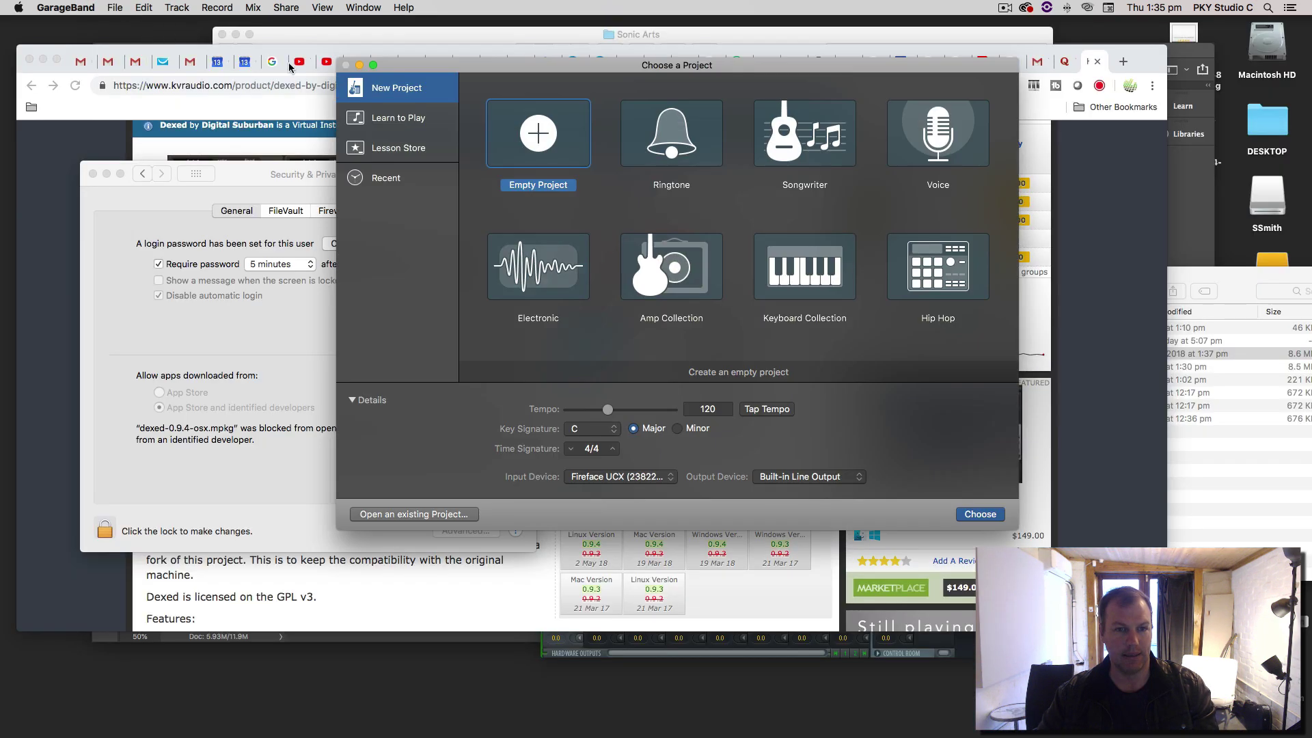
double_click(543, 141)
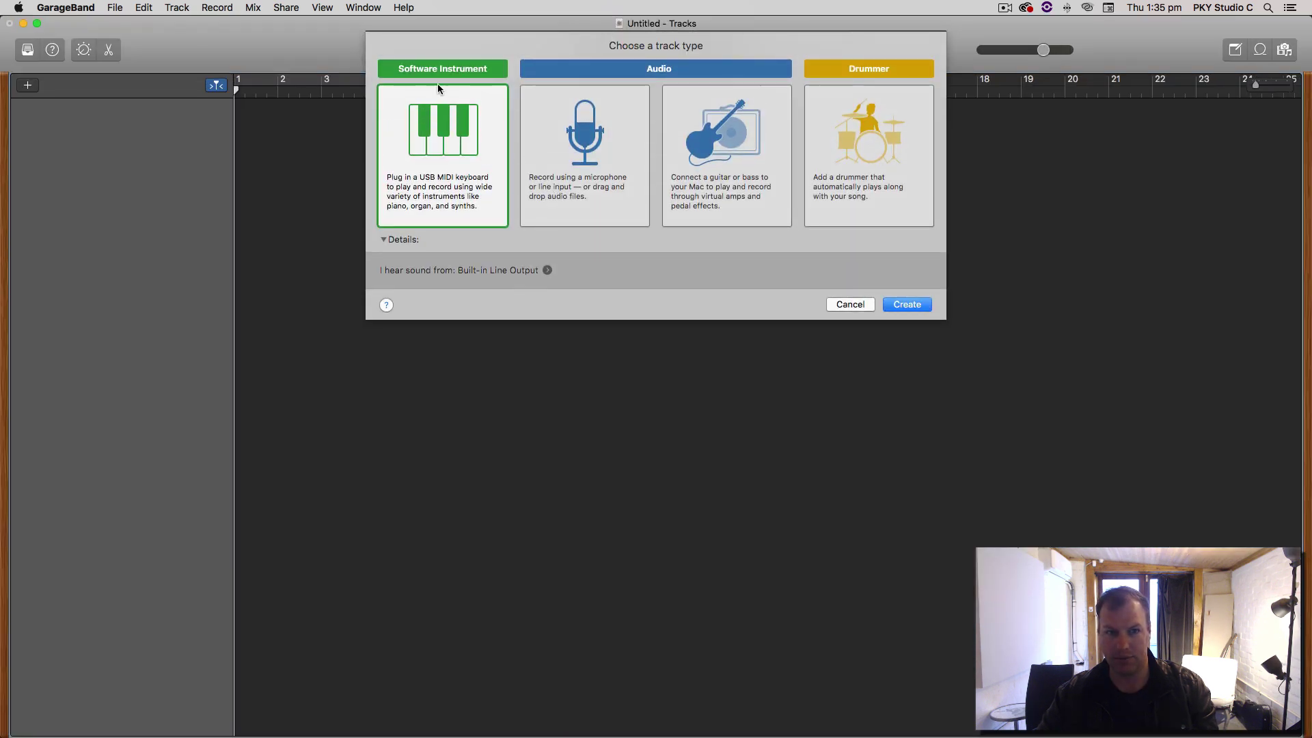
left_click(909, 304)
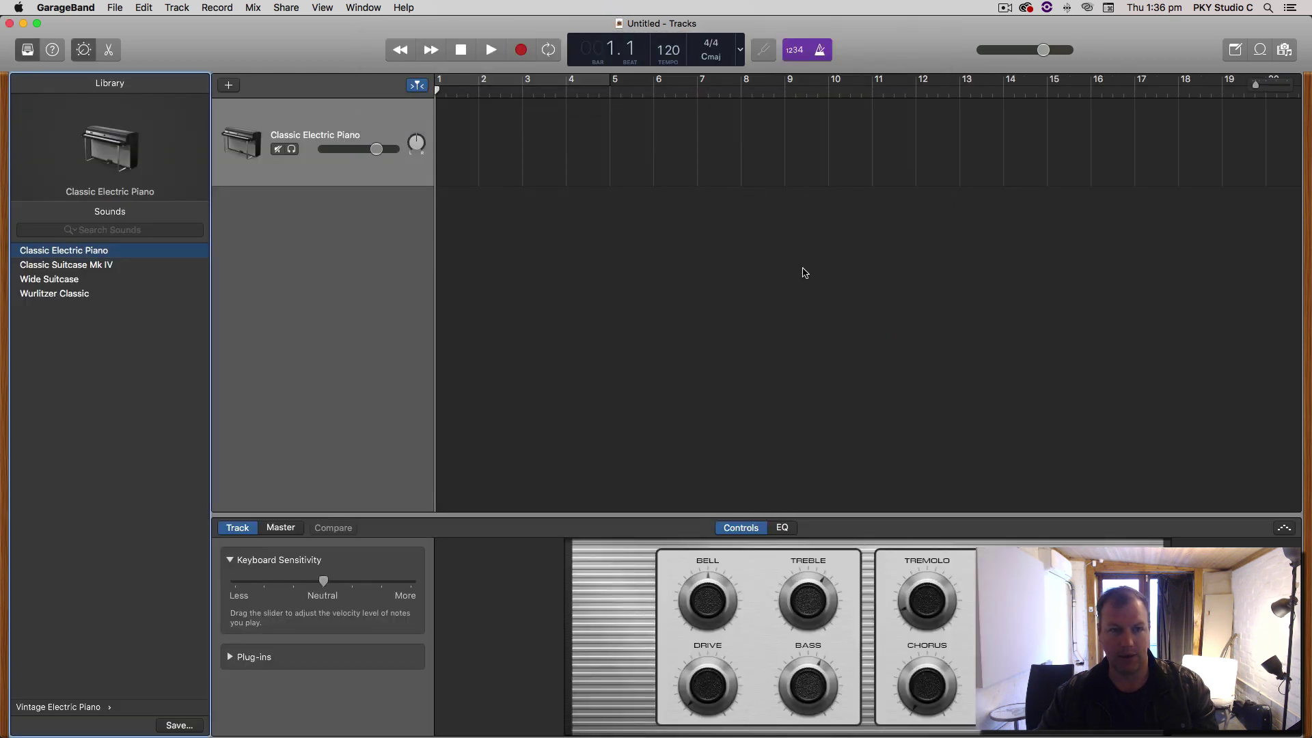
Select the Classic Electric Piano track and toggle the Smart Controls panel off and back on.
left_click(366, 119)
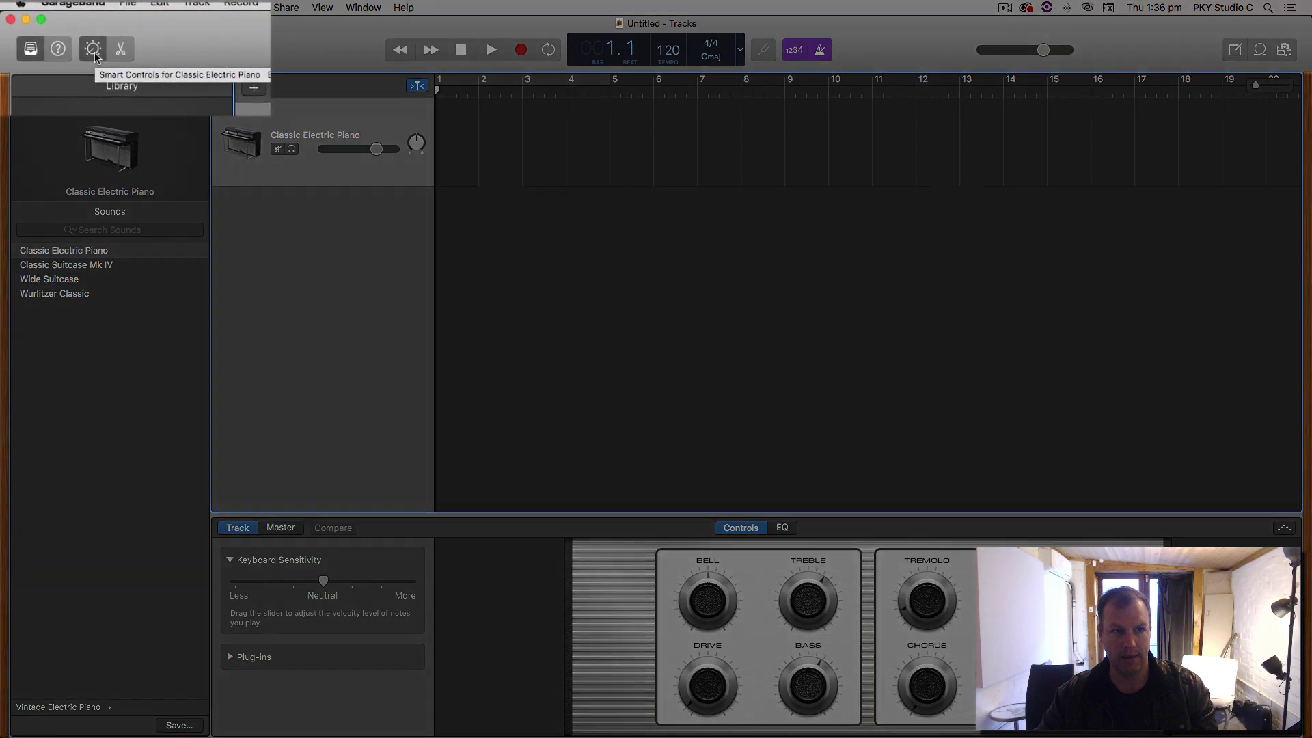
left_click(84, 51)
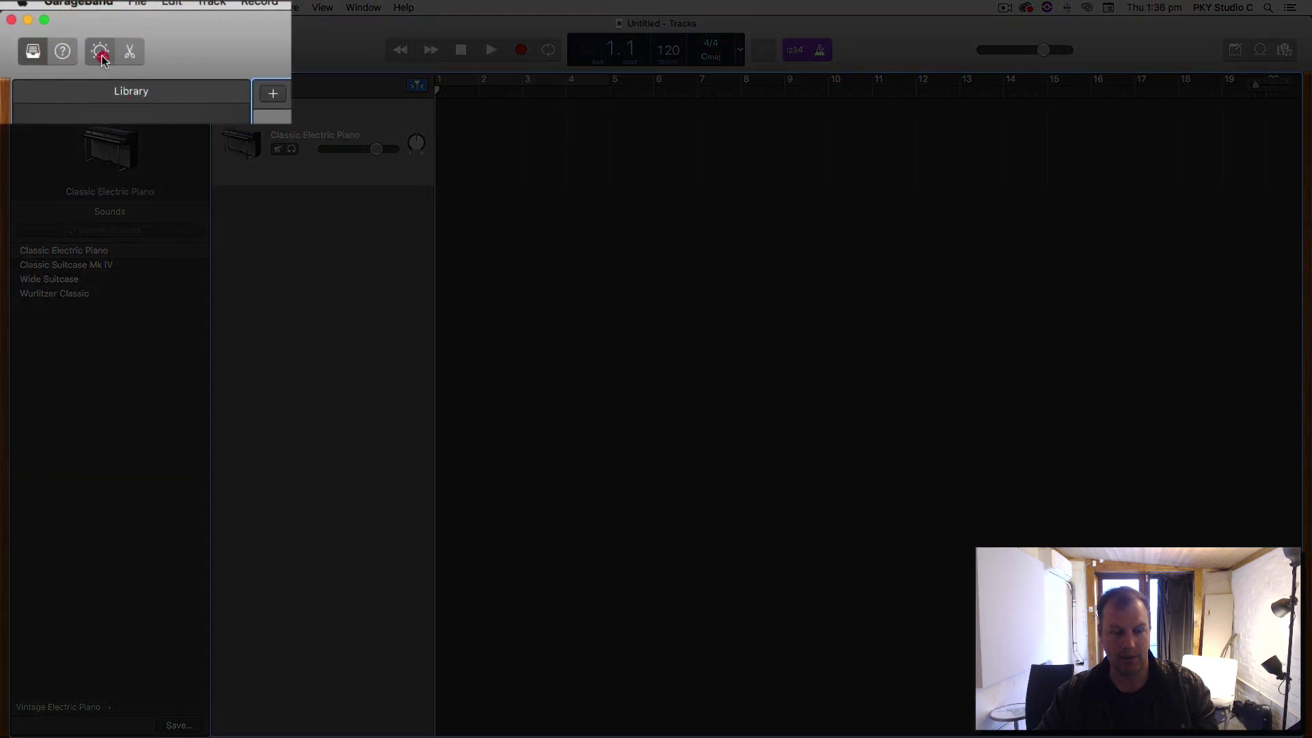
left_click(99, 52)
left_click(100, 51)
left_click(100, 52)
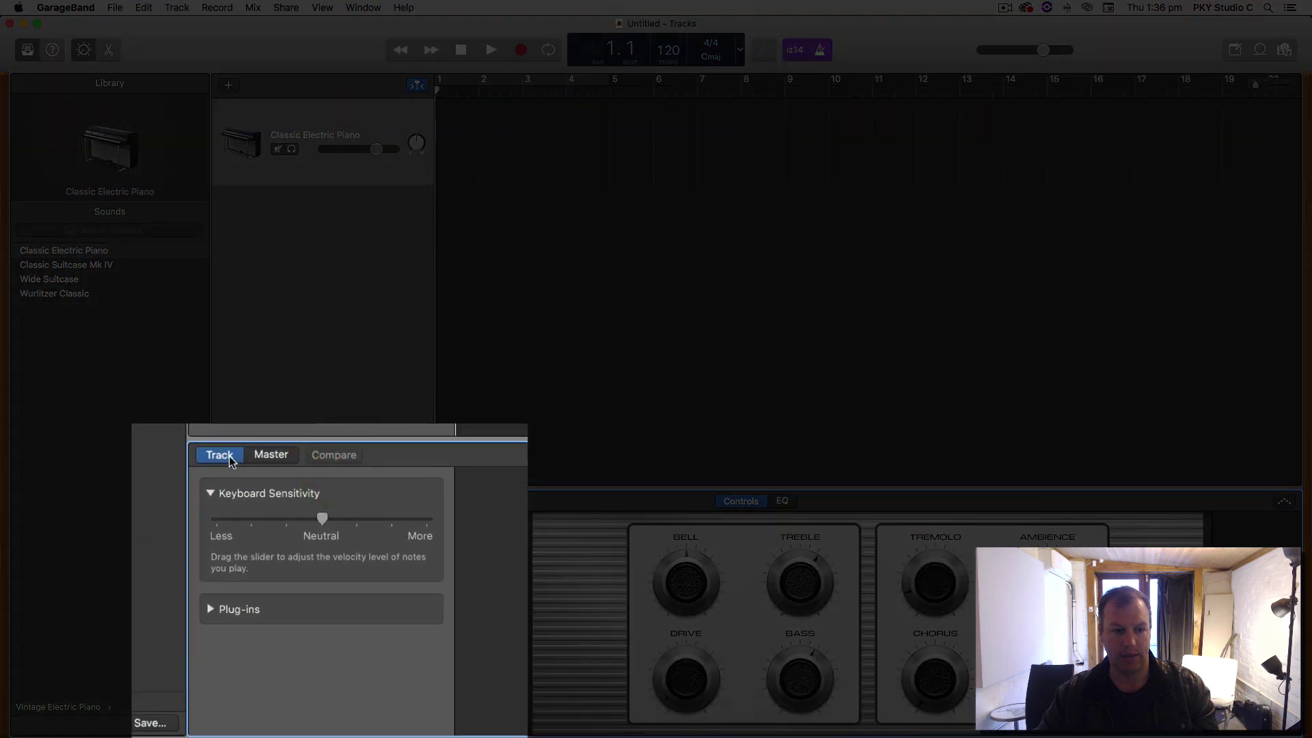
Switch from Master back to Track settings and expand Plug-ins to the Vintage Electric Piano slot.
left_click(267, 455)
left_click(226, 457)
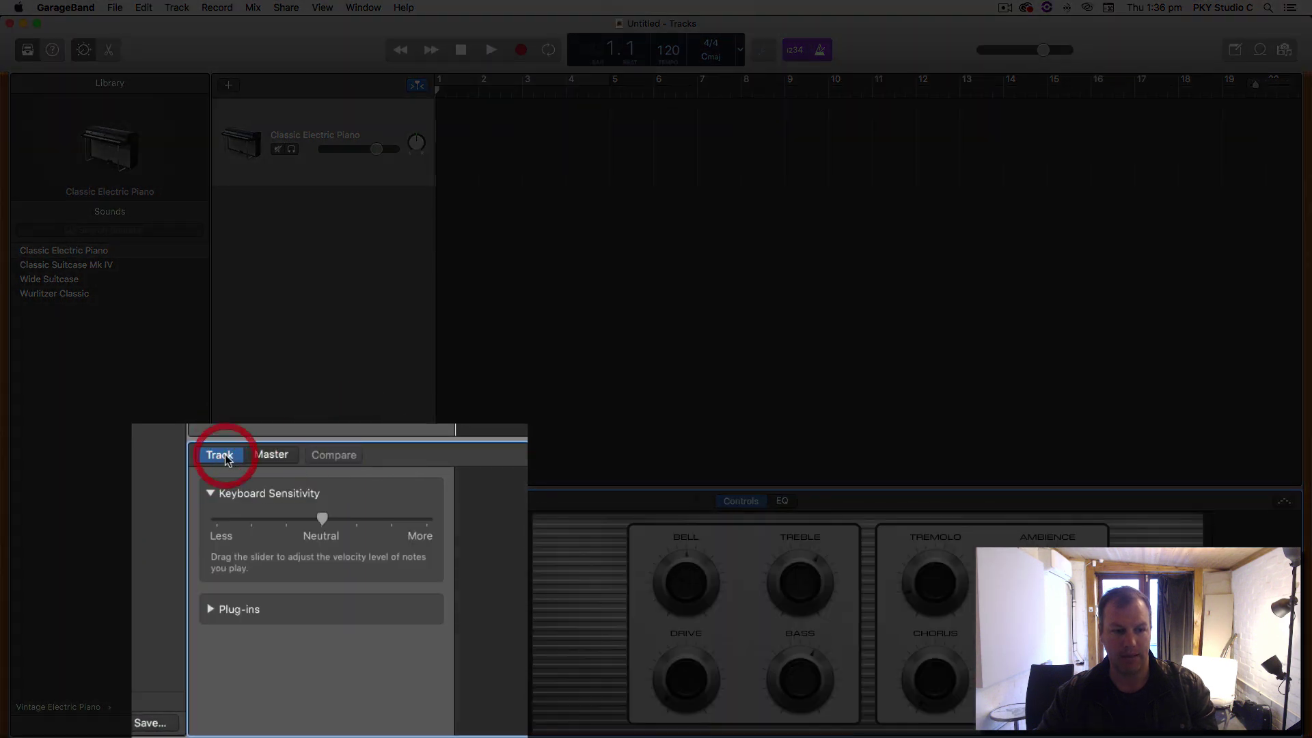
left_click(211, 609)
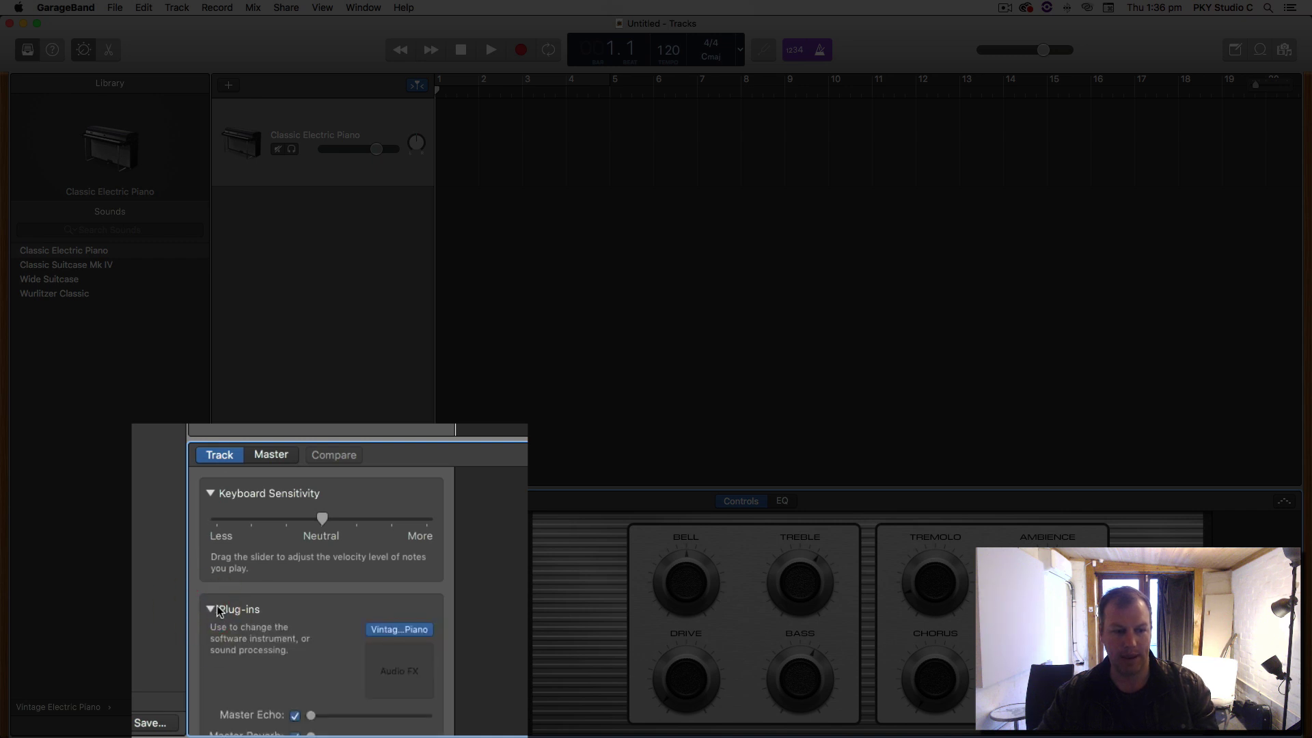
scroll(218, 610, "down", 3)
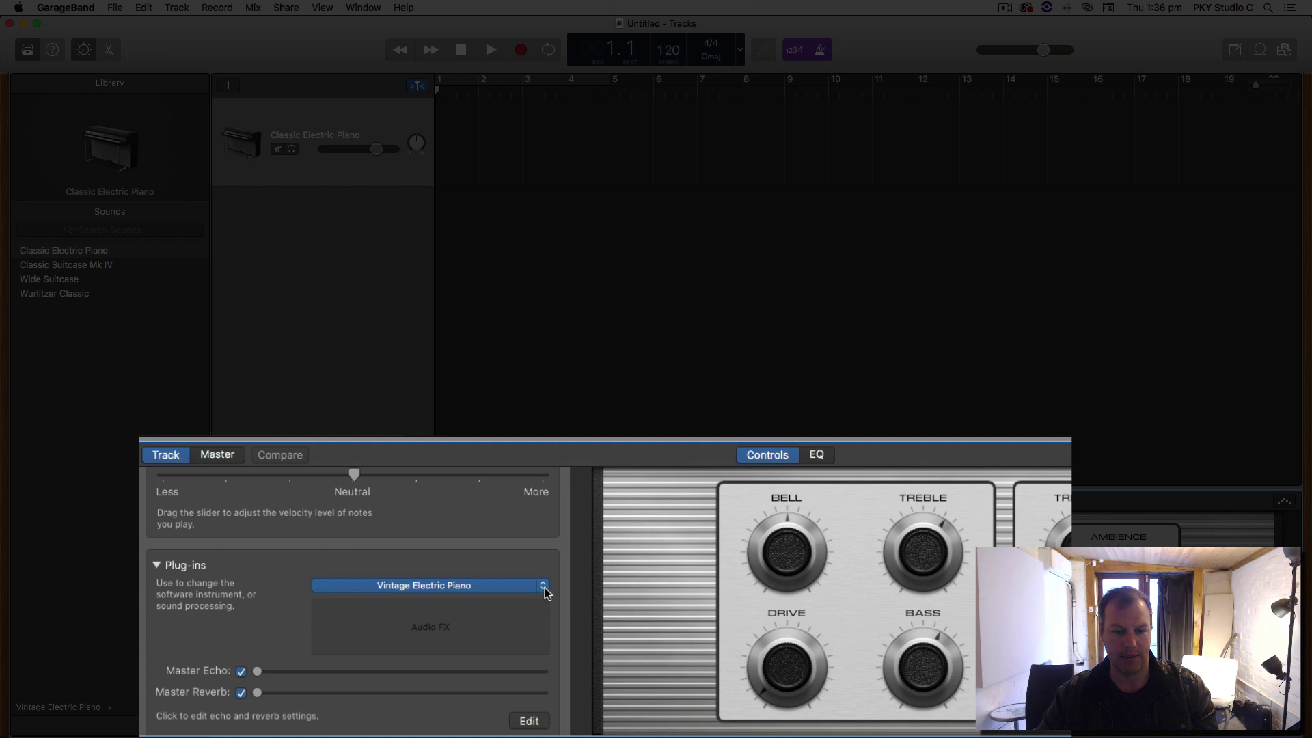
Open the instrument slot menu and navigate to AU Instruments > Digital Suburban > Dexed.
left_click(544, 586)
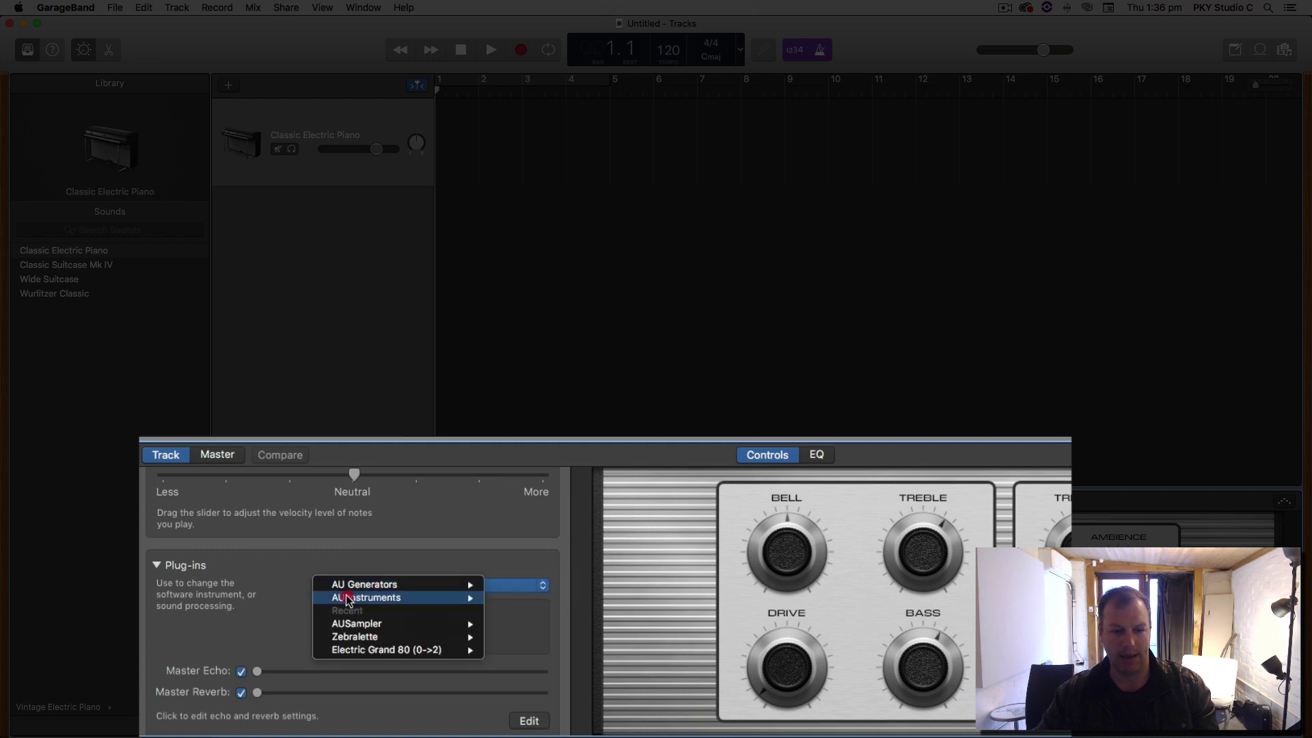
mouse_move(336, 600)
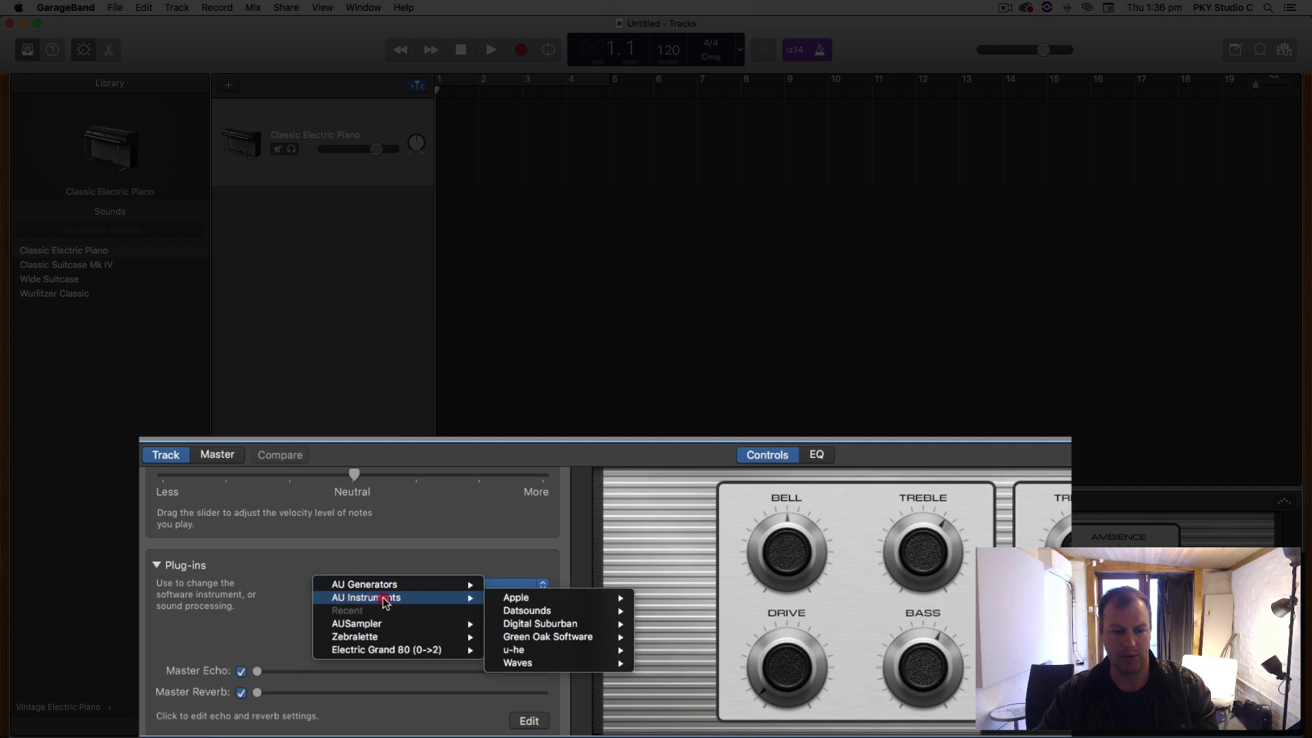
mouse_move(514, 600)
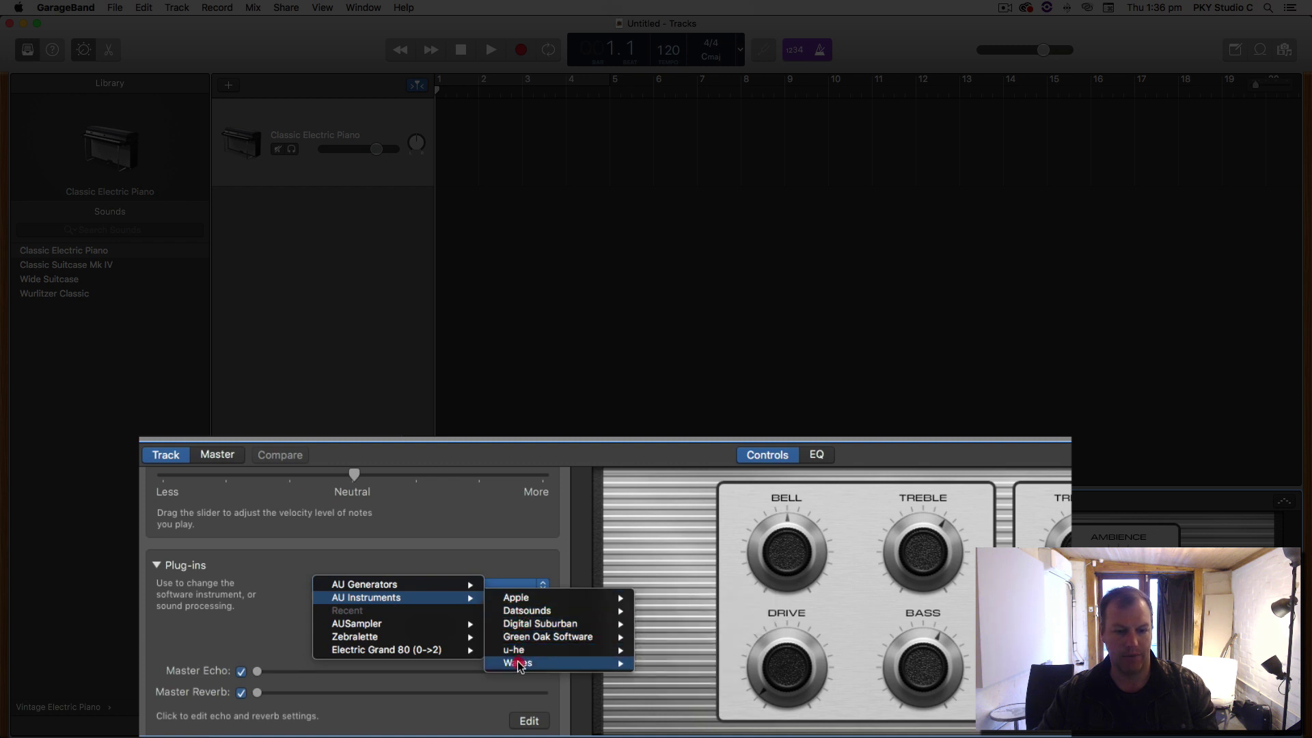
Load Dexed in Stereo on the track and move its editor window into place.
mouse_move(521, 649)
mouse_move(547, 623)
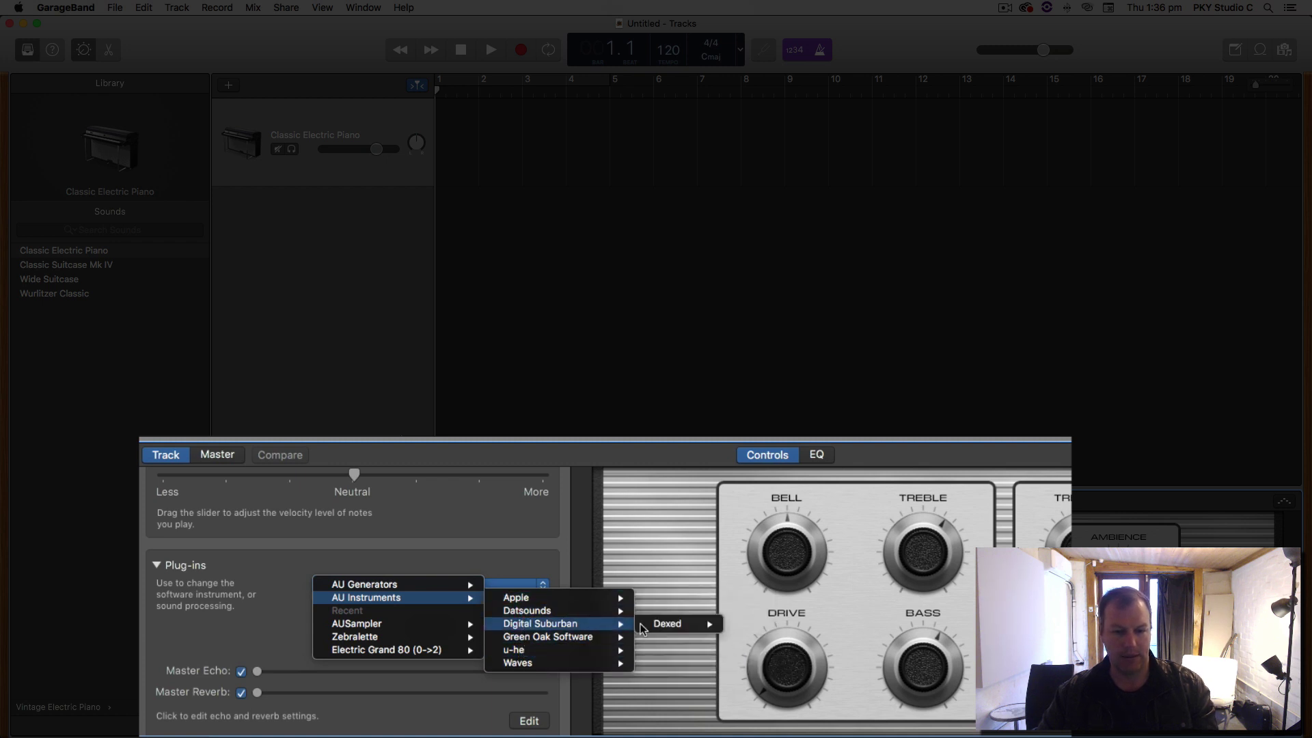
mouse_move(687, 624)
left_click(748, 623)
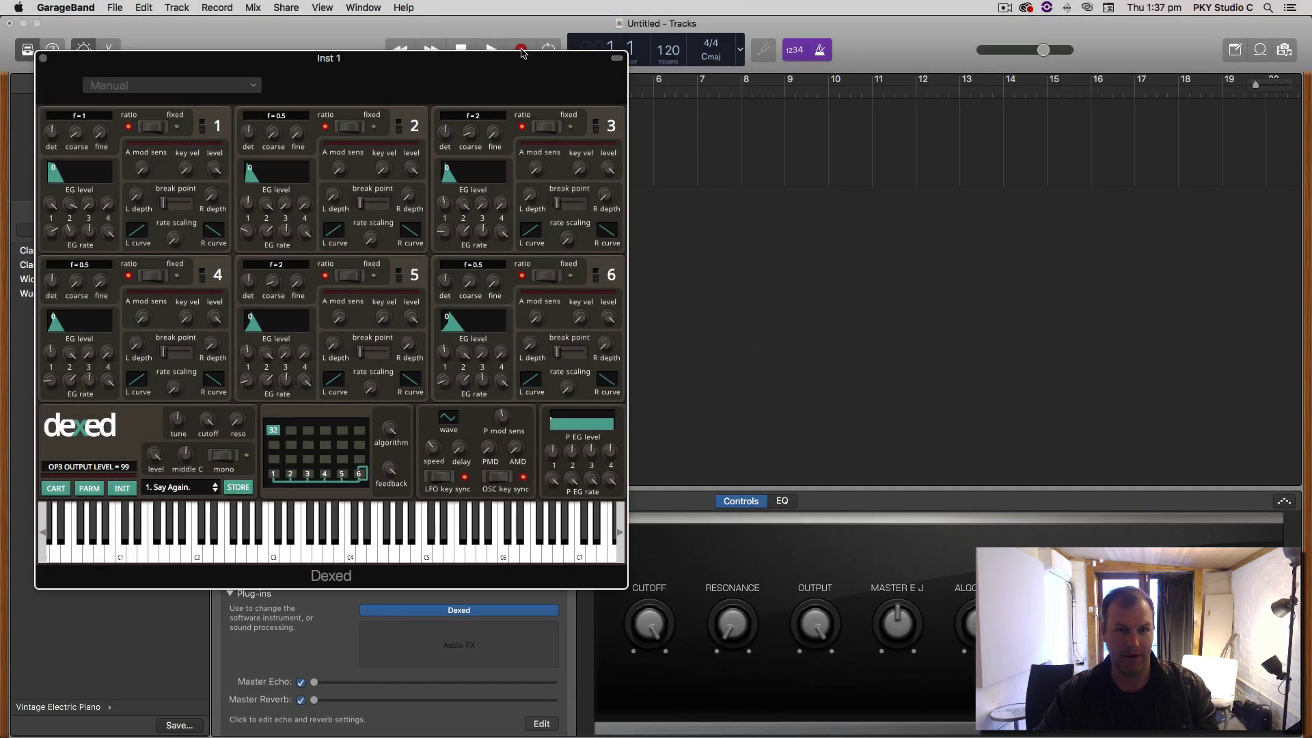
left_click_drag(504, 64, 673, 56)
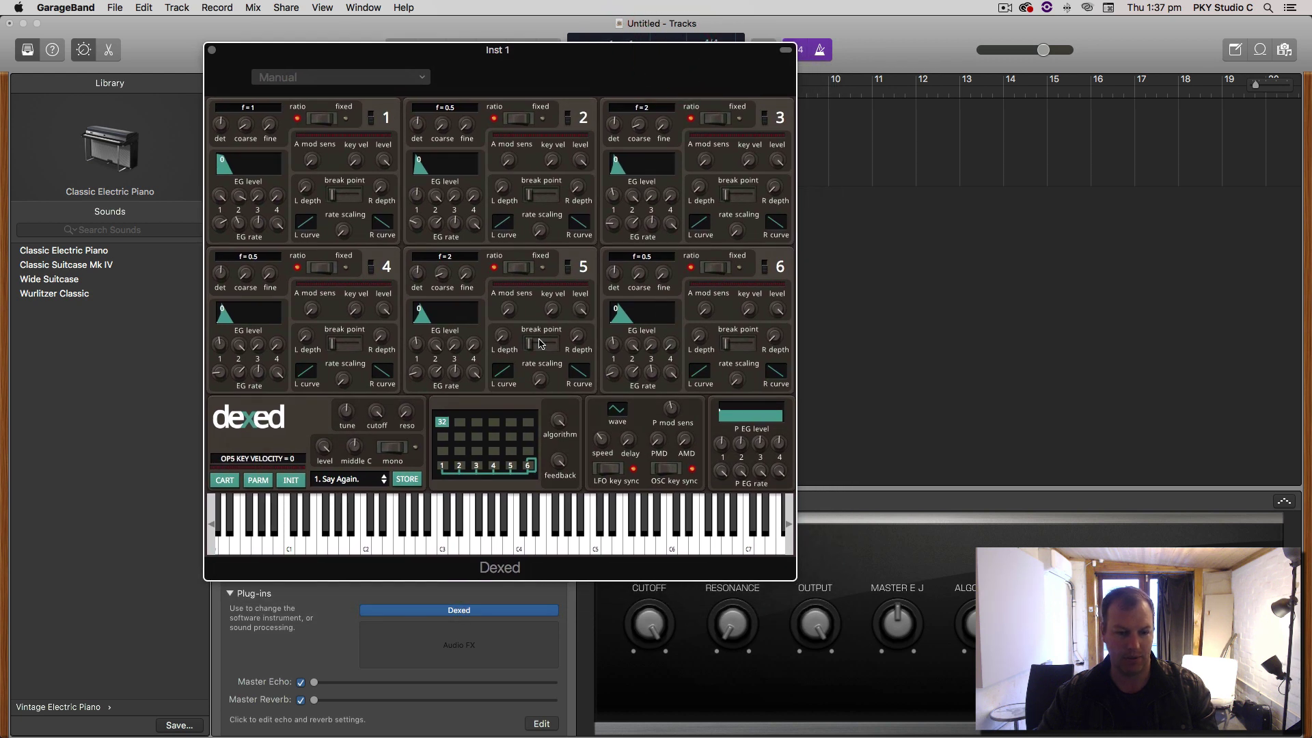
Audition the '1. Say Again.' patch by playing notes across Dexed's on-screen keyboard.
left_click_drag(431, 540, 362, 548)
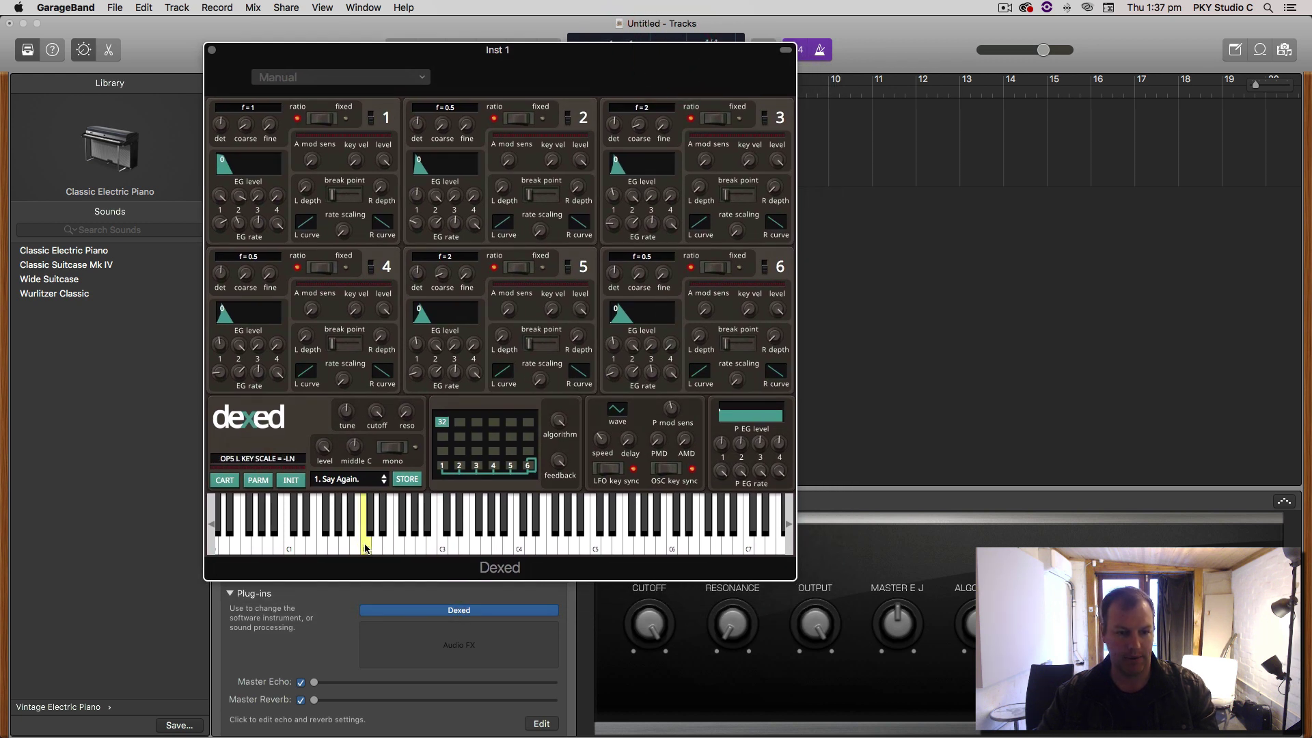
left_click(364, 547)
left_click(364, 546)
left_click(419, 546)
left_click(548, 546)
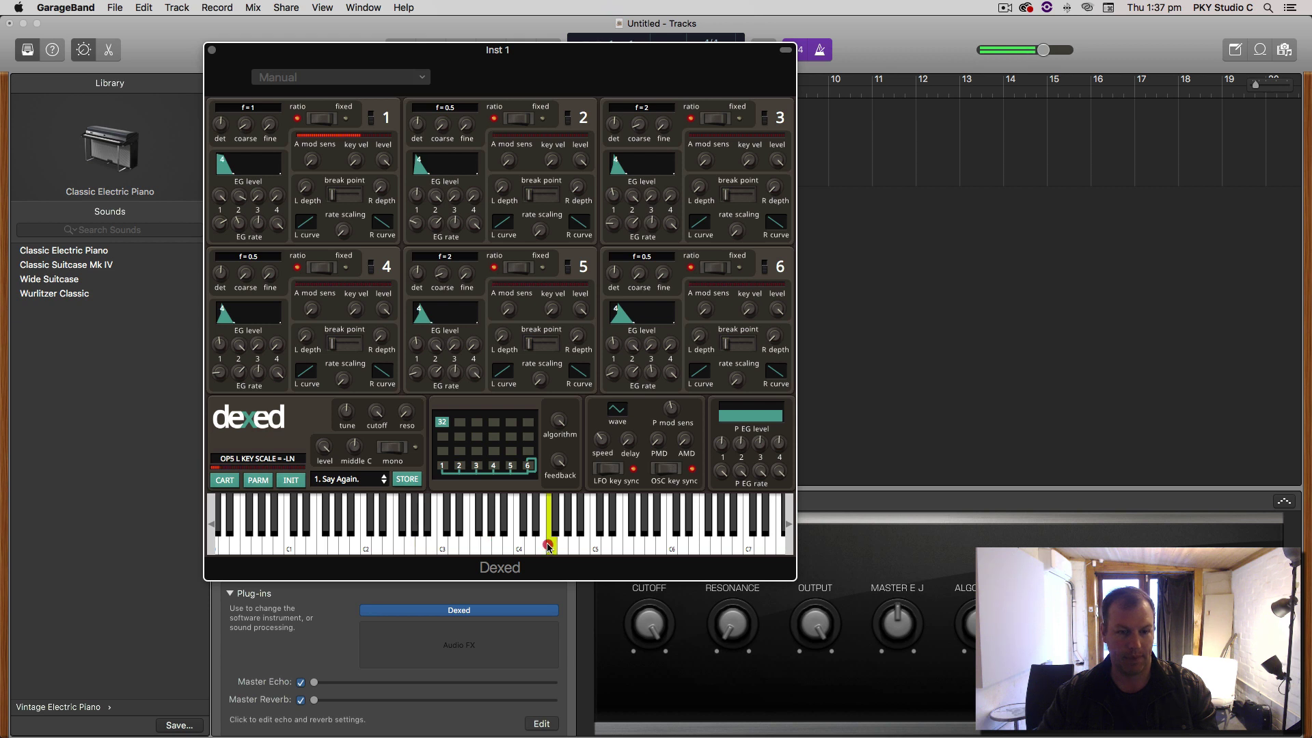
left_click(510, 546)
left_click(444, 546)
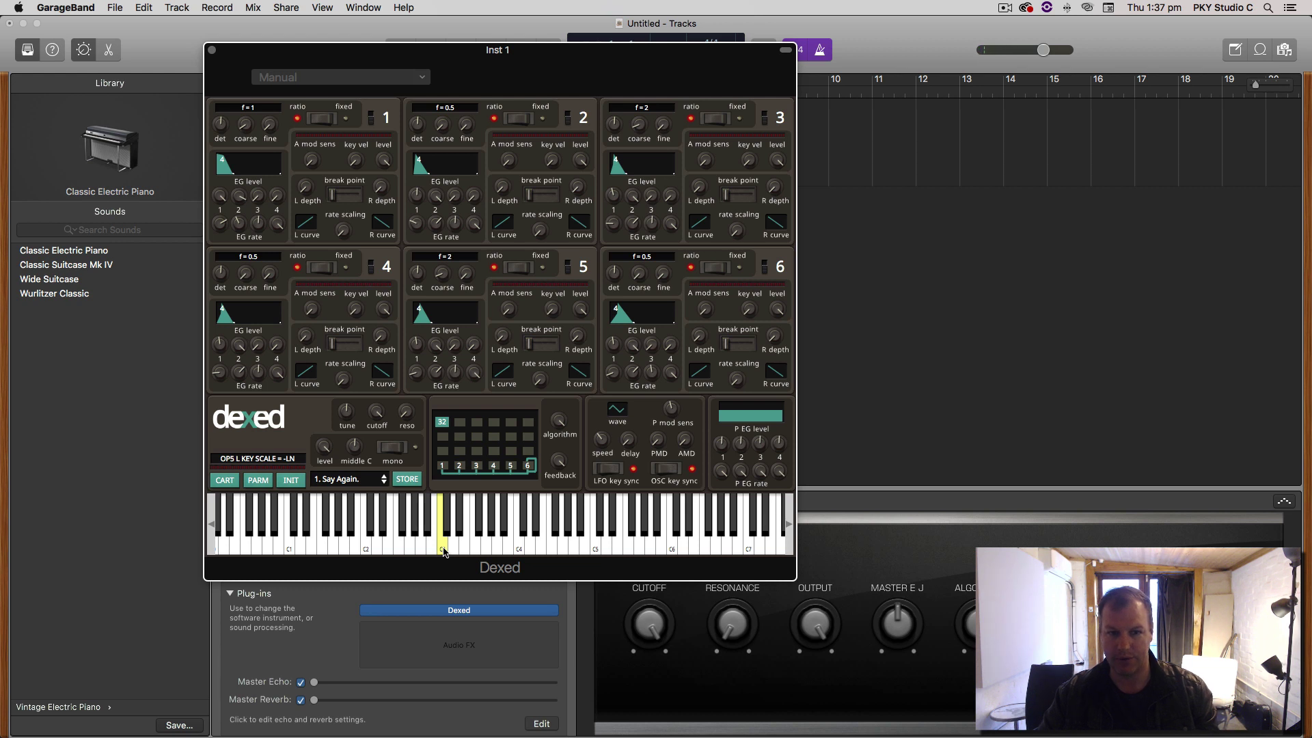
left_click(467, 546)
left_click(496, 547)
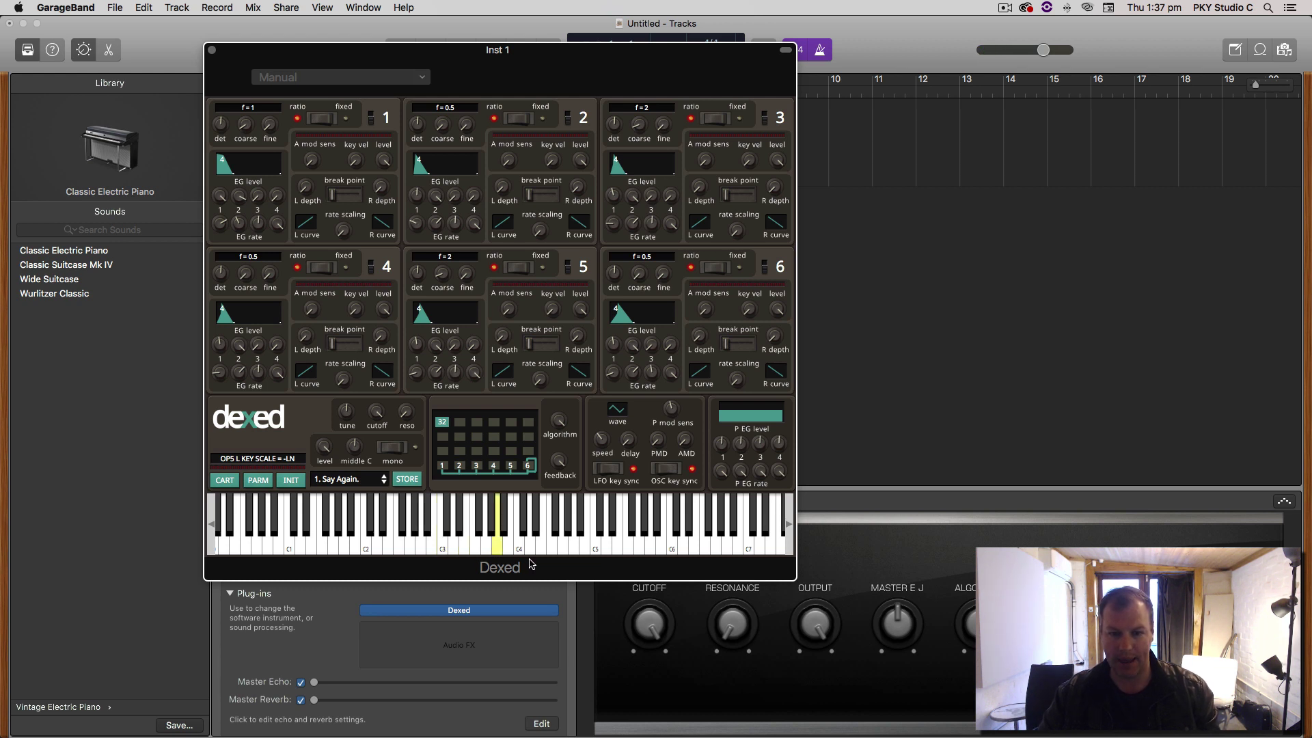
left_click(477, 543)
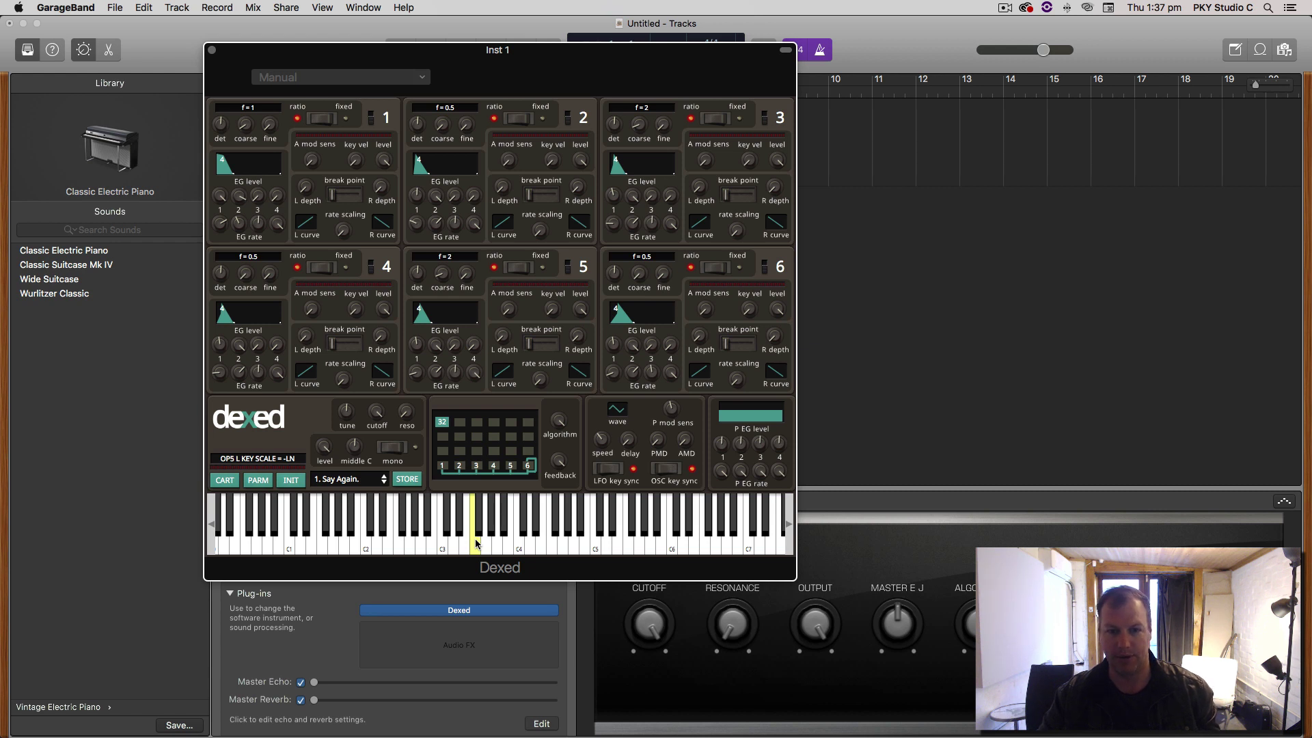
left_click_drag(476, 543, 464, 543)
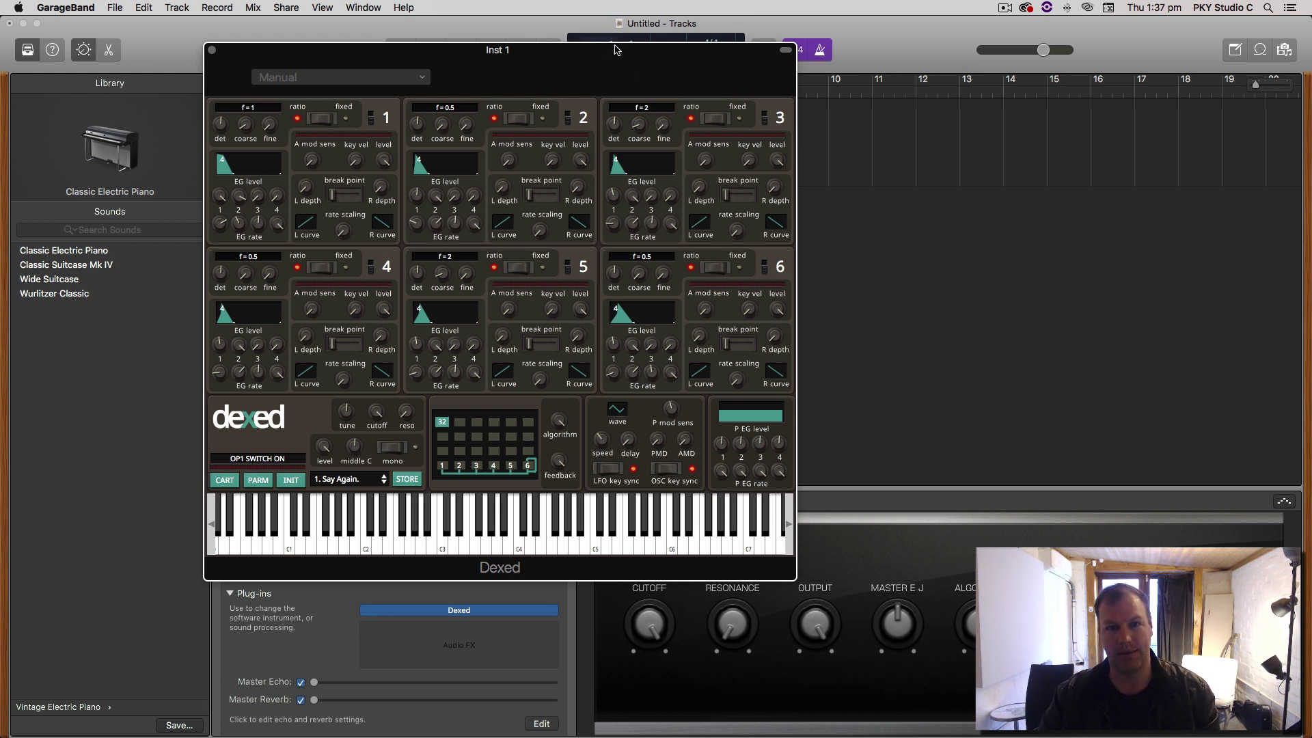
Reposition the Dexed window and check its preset options menu without changing anything.
left_click(622, 117)
left_click_drag(605, 55, 727, 59)
left_click(511, 83)
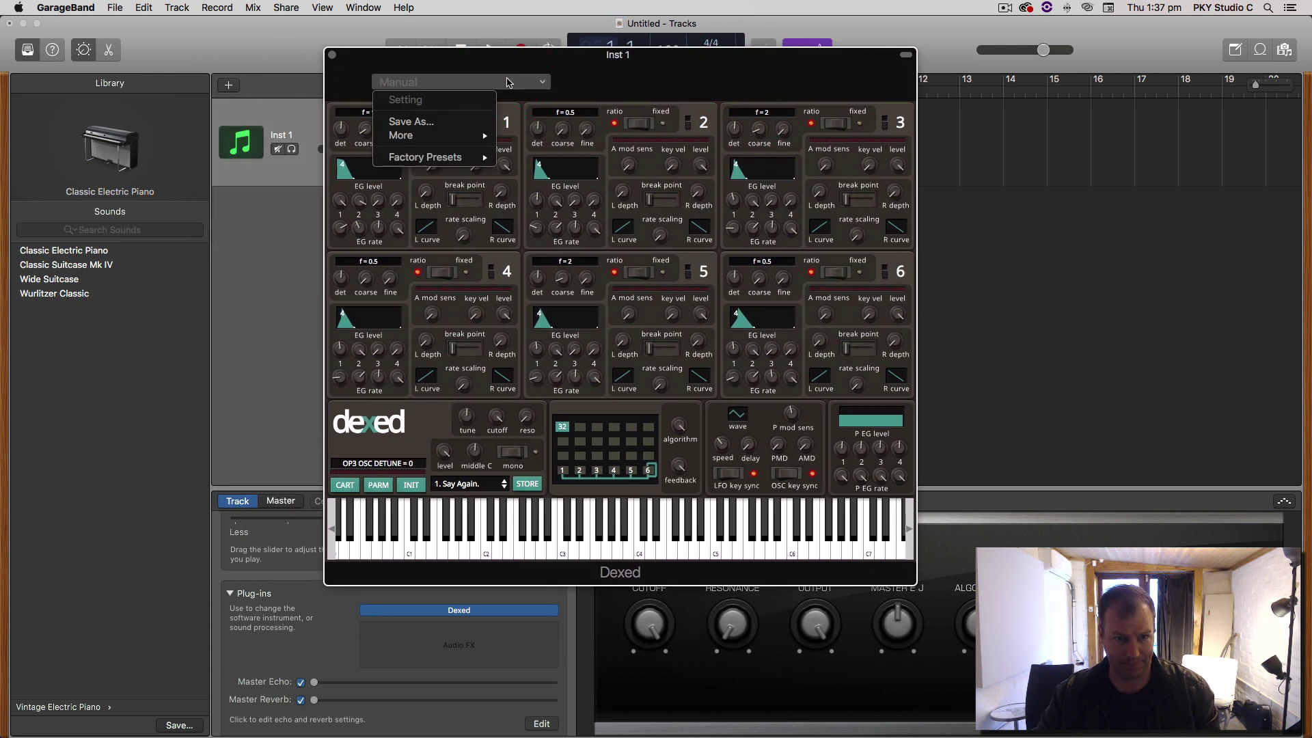
left_click(613, 87)
left_click_drag(690, 54, 634, 88)
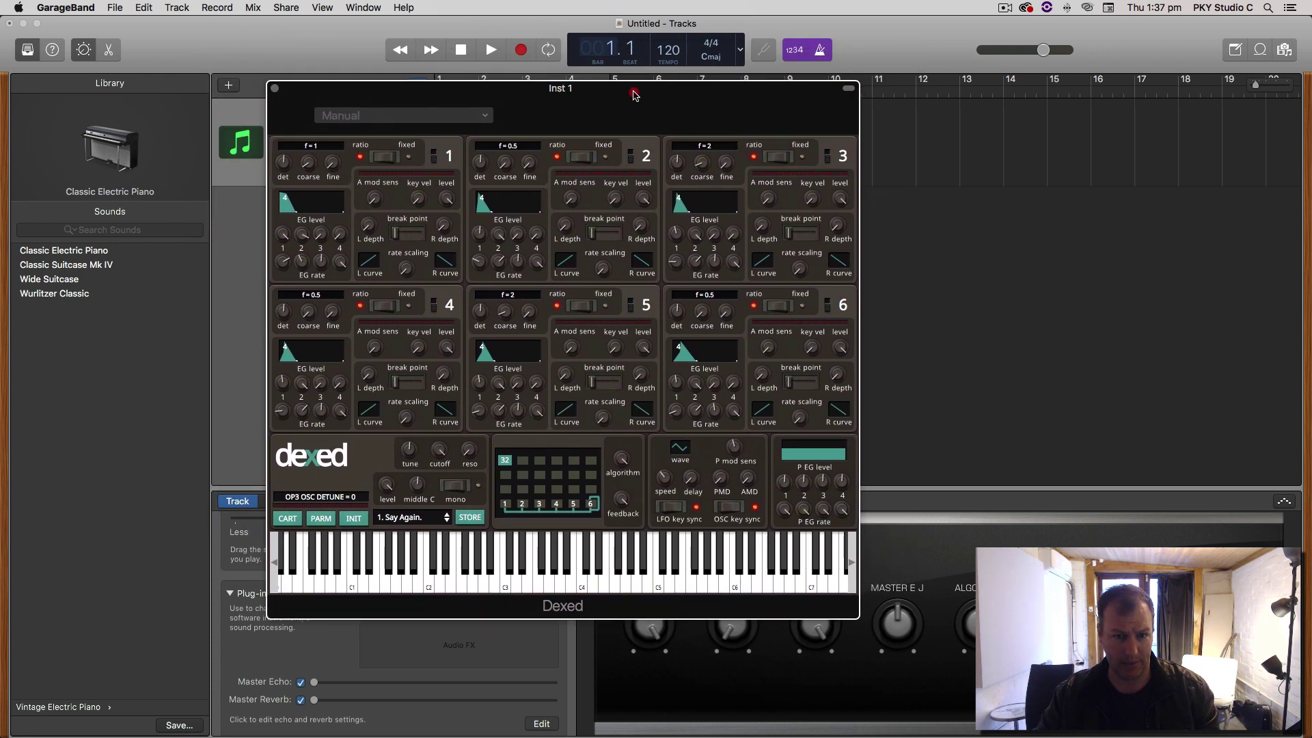
left_click(340, 120)
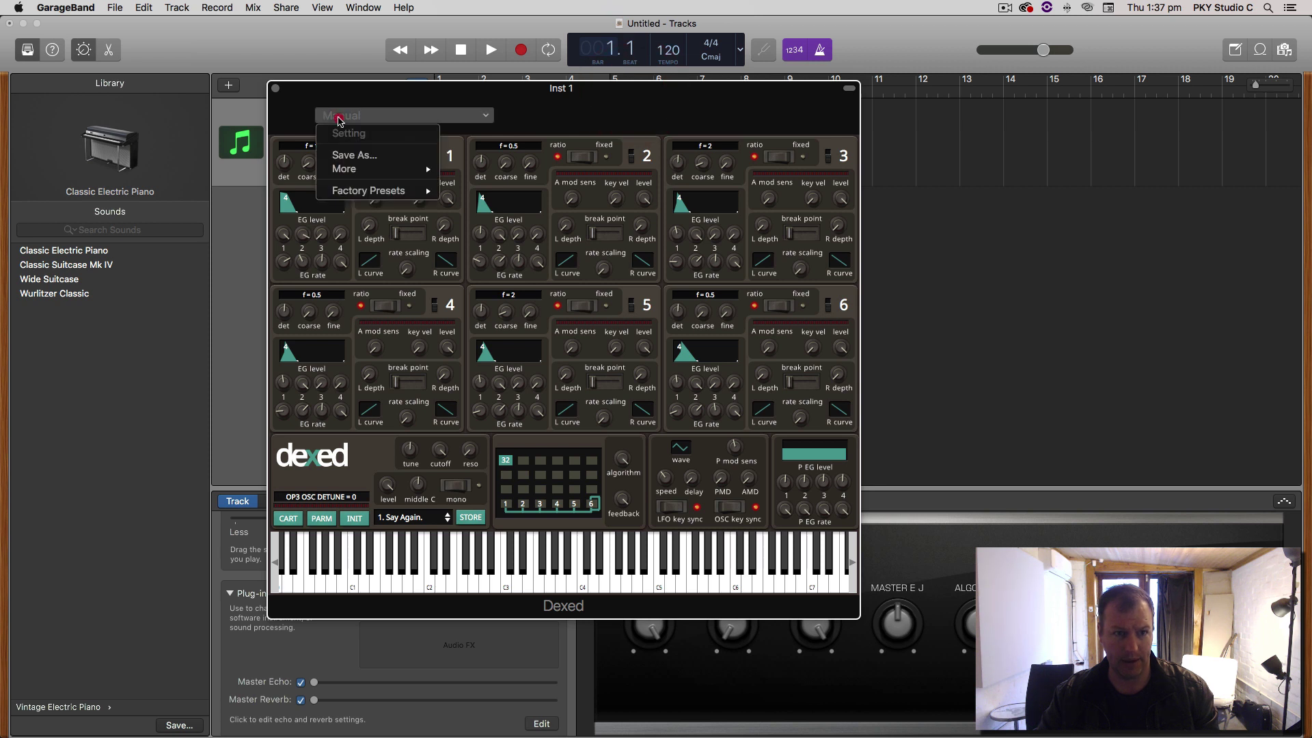
left_click(374, 158)
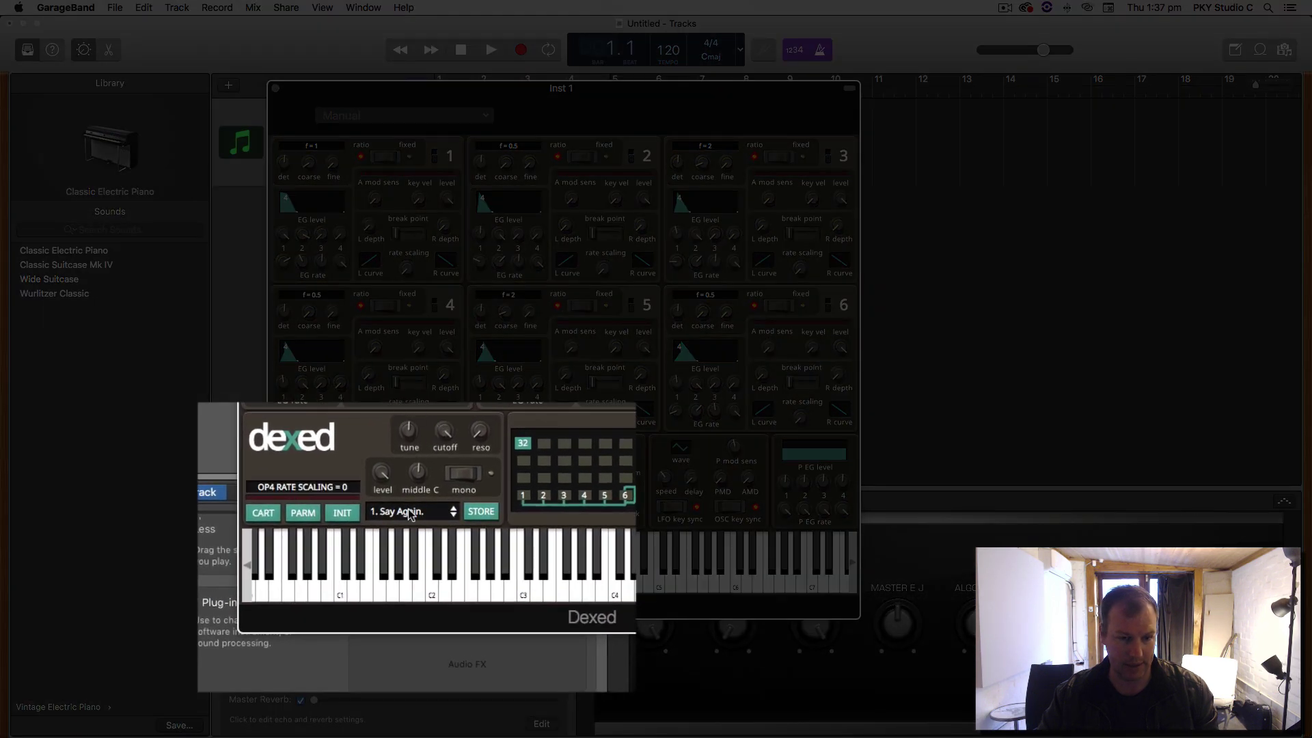
Step to 2. LAURIE, then load 9. SAW EM UP and play a couple of notes.
left_click(408, 513)
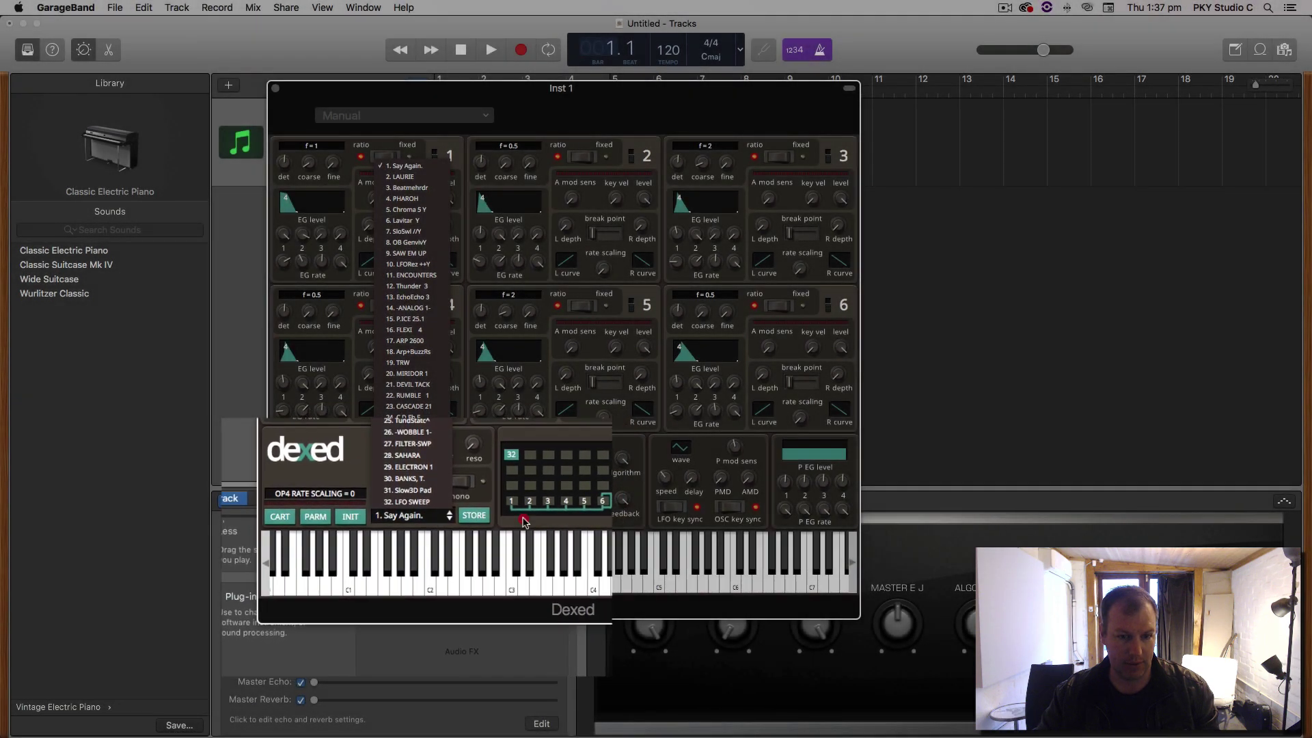
left_click(648, 502)
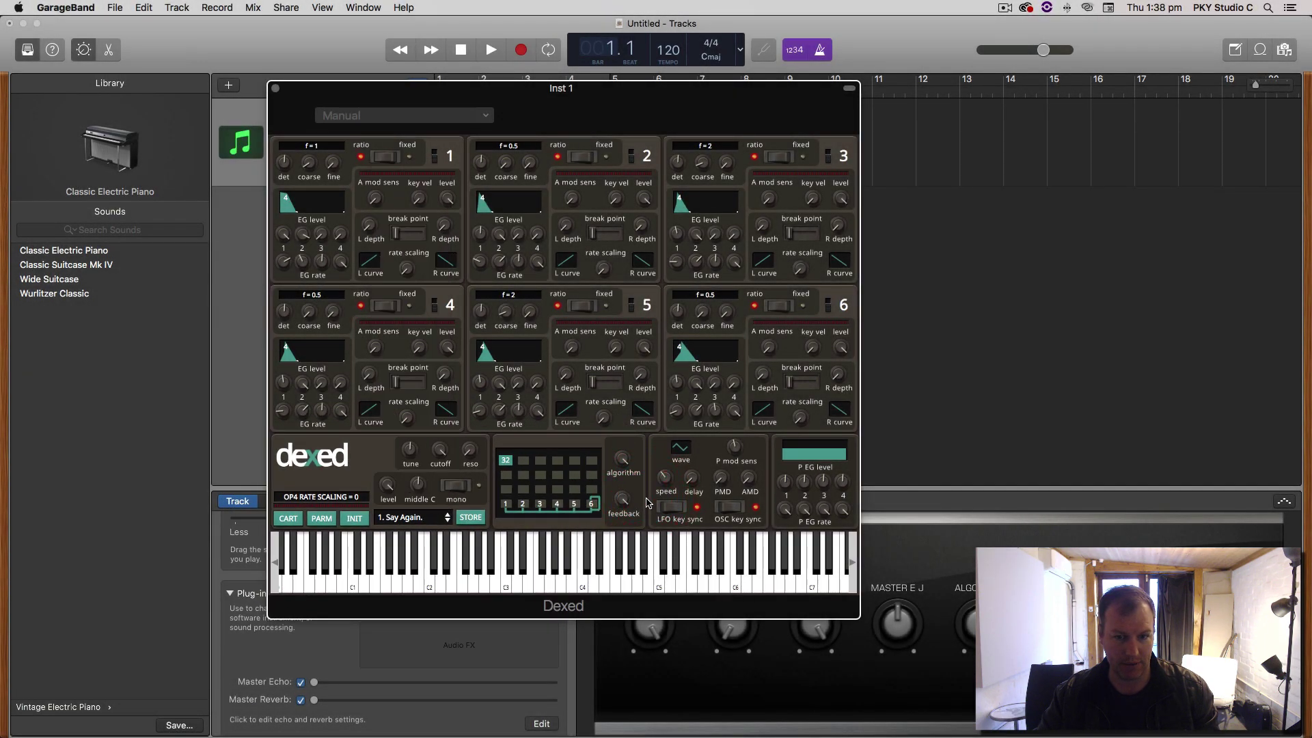
mouse_move(659, 509)
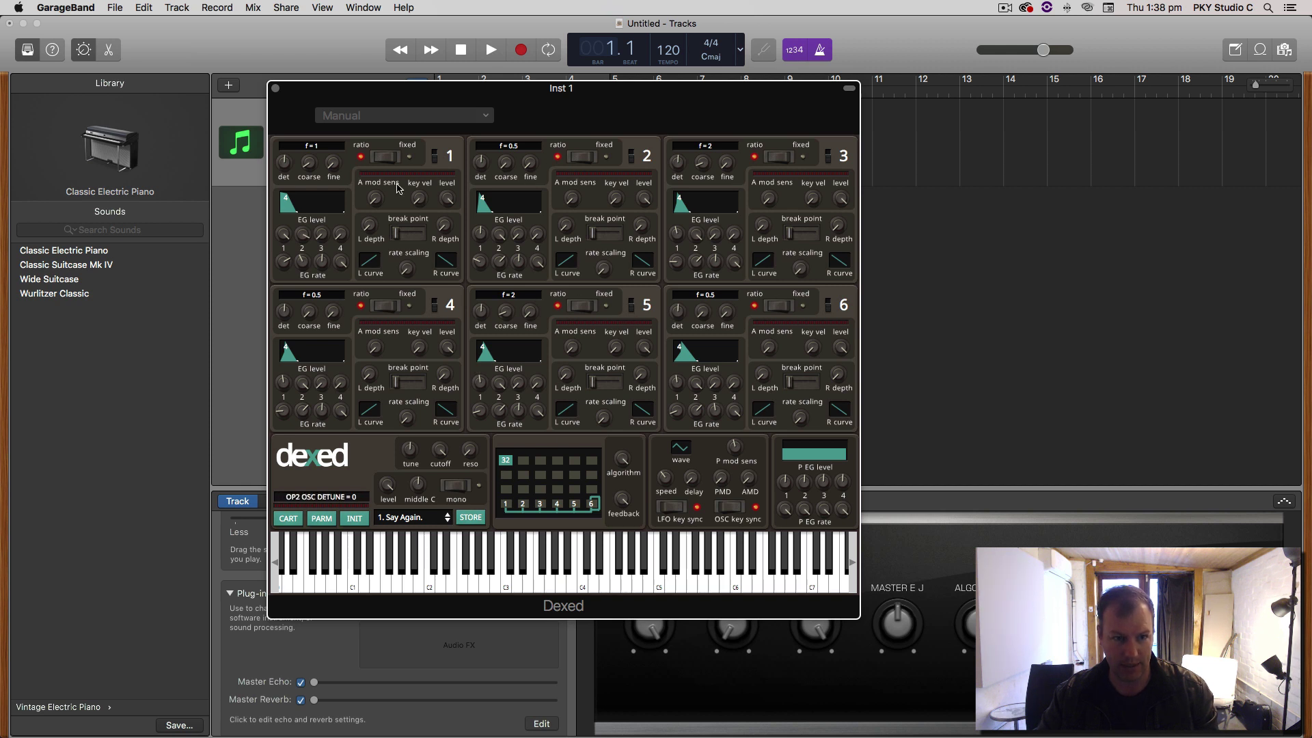
left_click(446, 520)
left_click(422, 518)
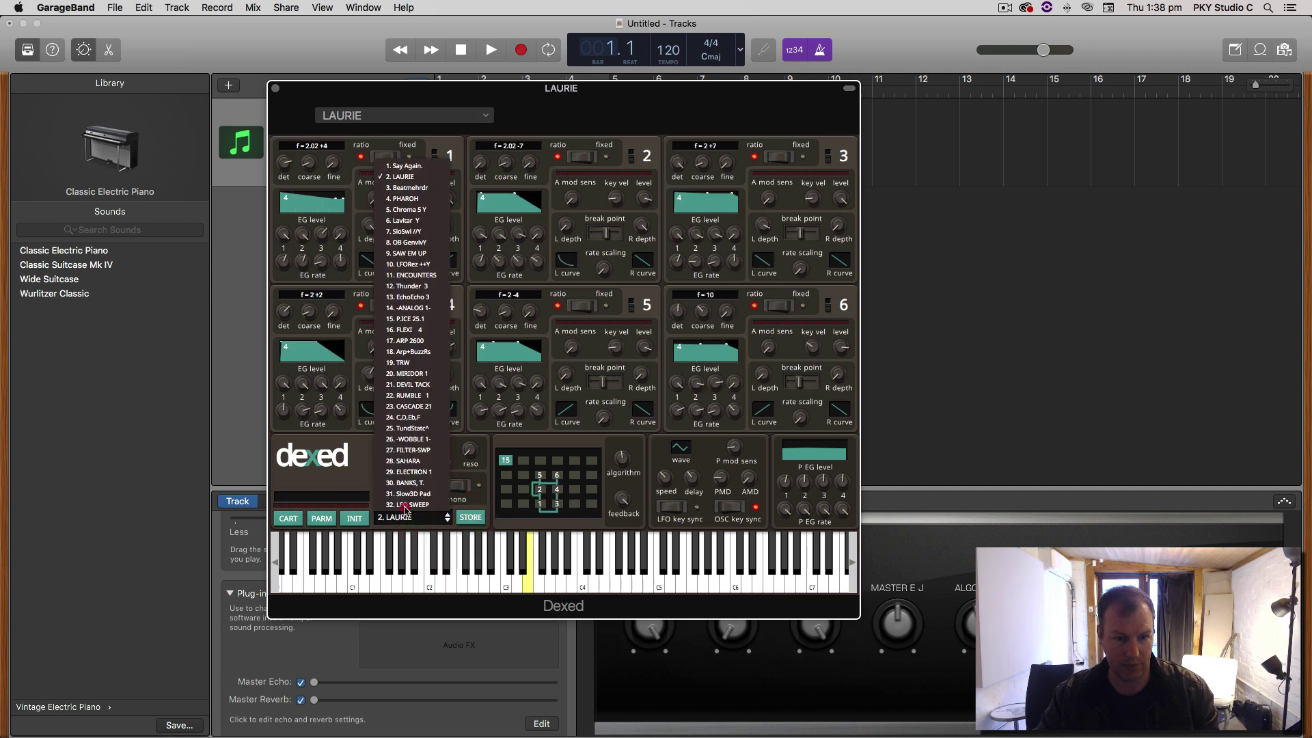
left_click(406, 253)
left_click(440, 582)
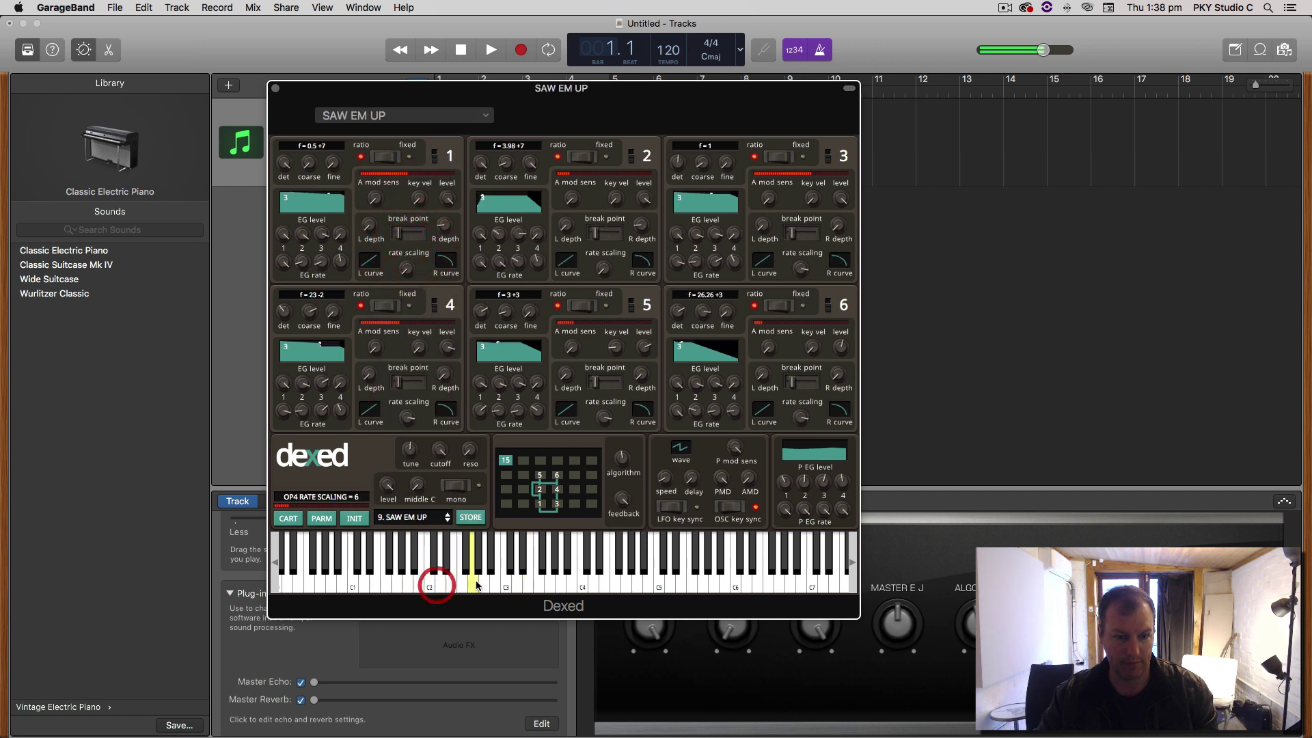
left_click(407, 586)
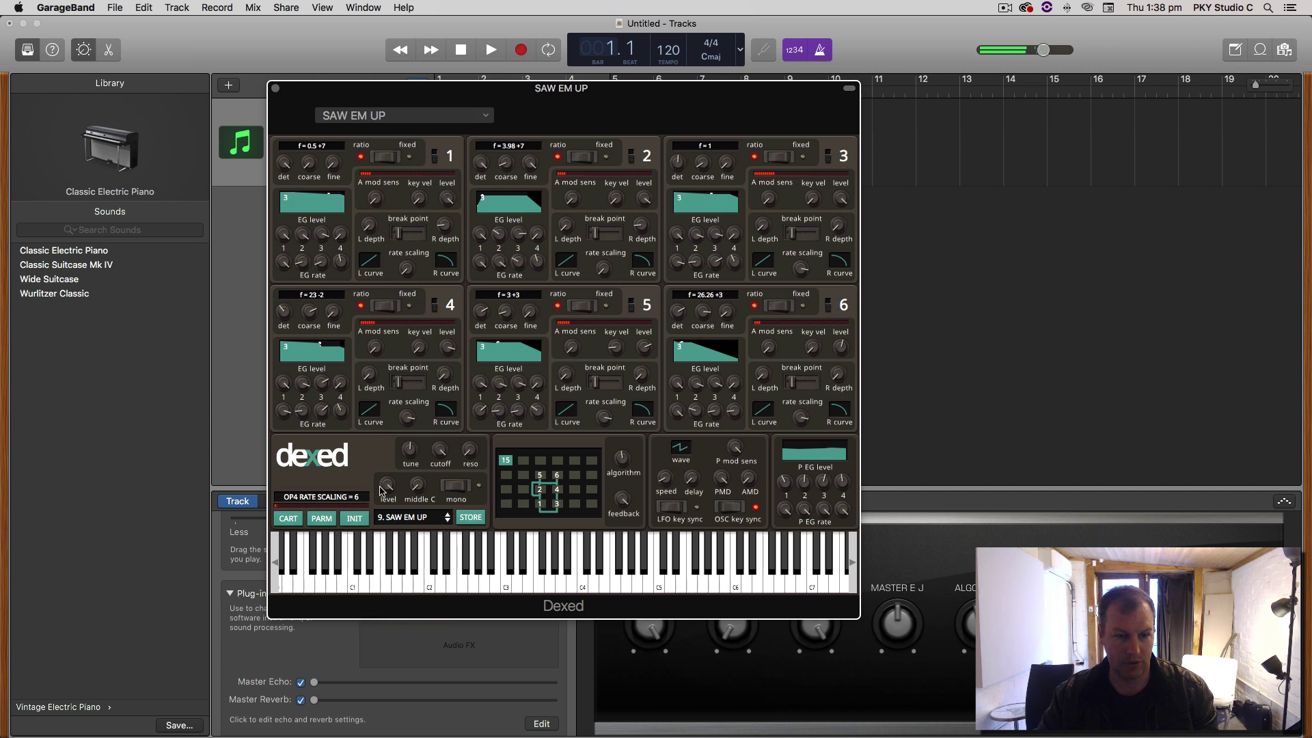
Load the 26. -WOBBLE 1- program and play a rising run from C2 toward C4.
left_click(407, 518)
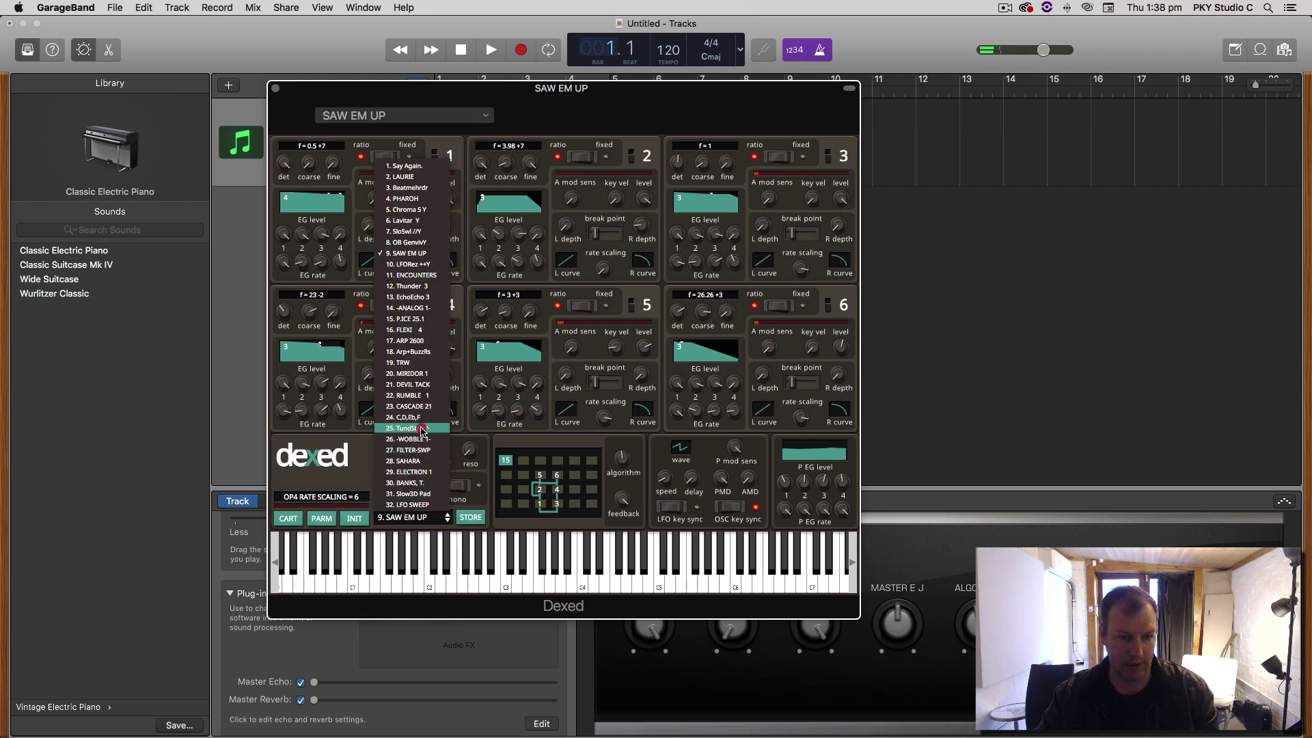
left_click(419, 442)
left_click(429, 581)
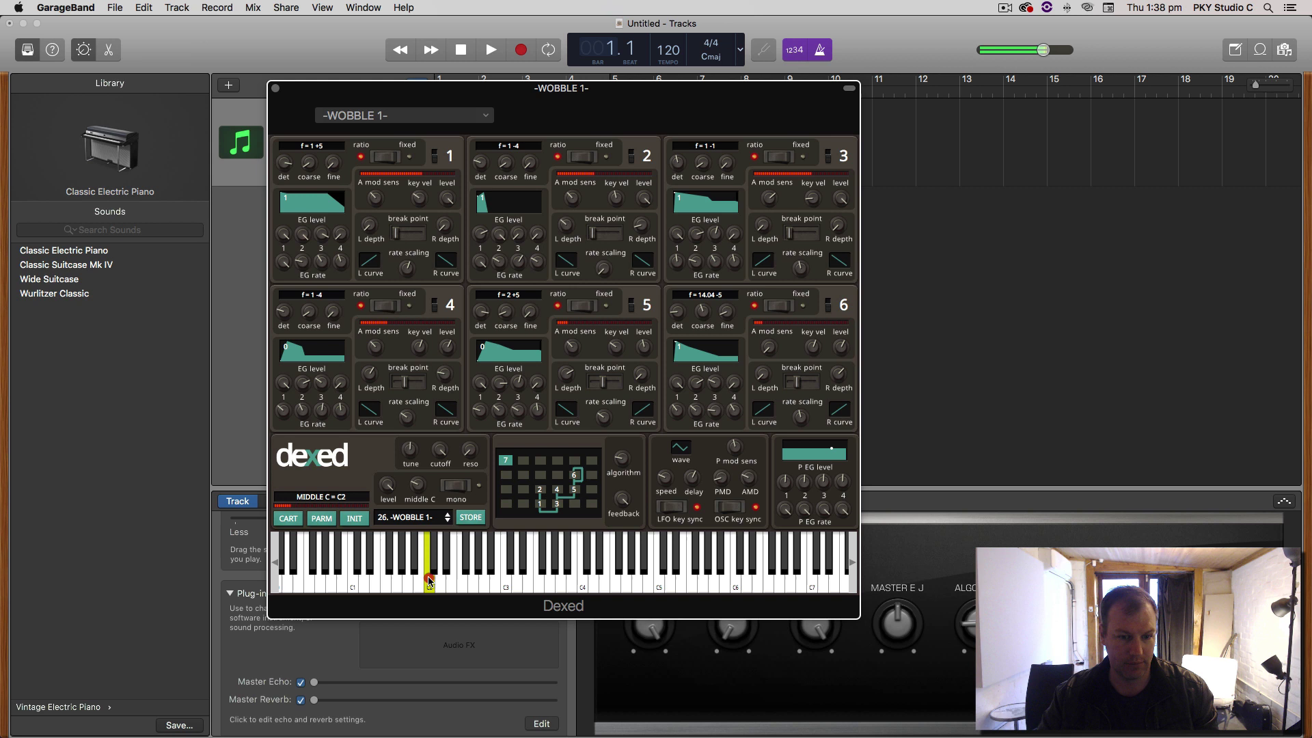
mouse_move(429, 581)
left_mouse_down()
mouse_move(604, 589)
mouse_move(606, 565)
left_mouse_up()
Load the Thunder 3 program and audition it with notes across the keyboard.
left_click(420, 118)
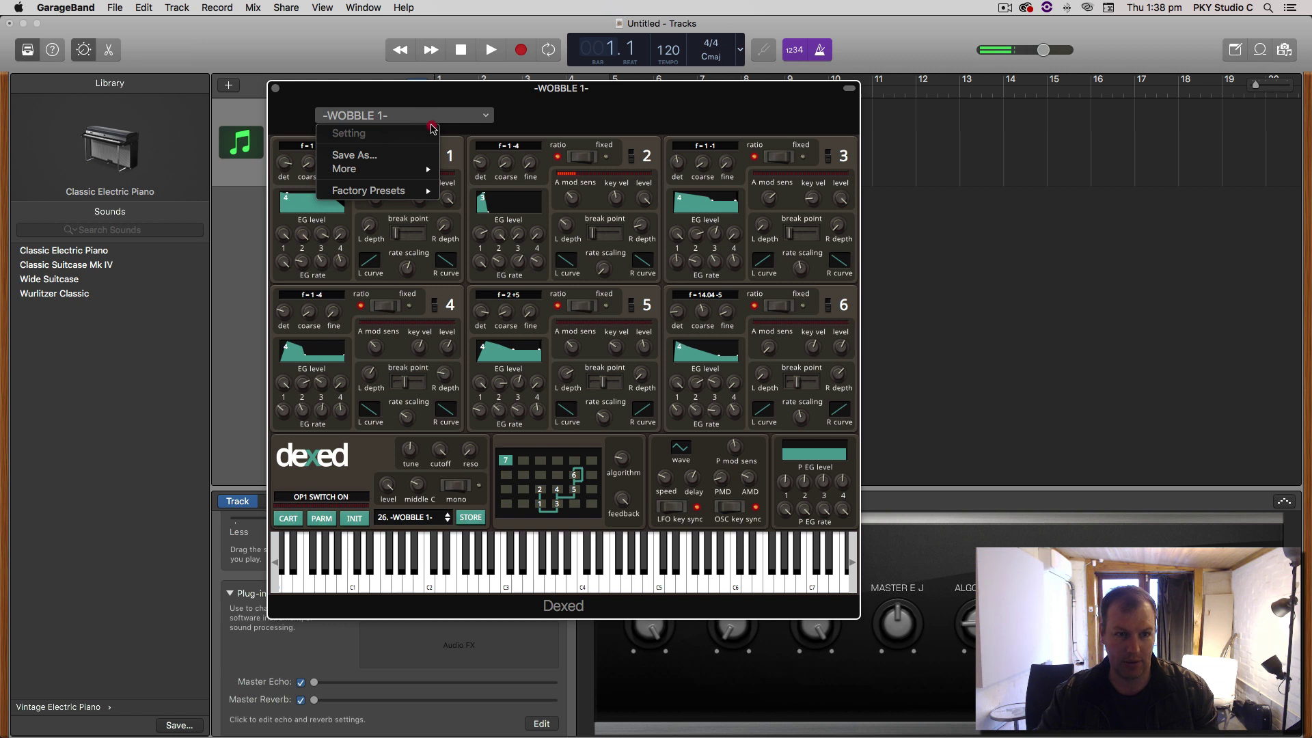
left_click(438, 424)
left_click(429, 518)
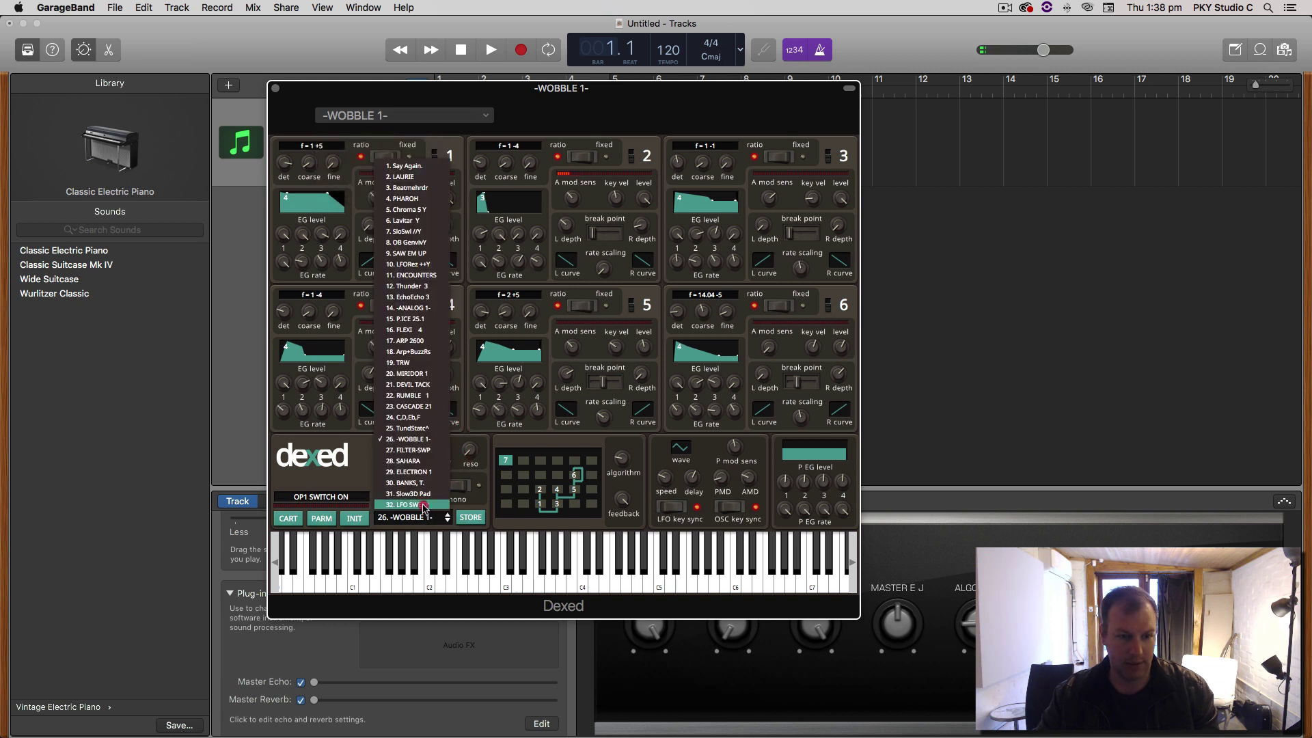
left_click(410, 286)
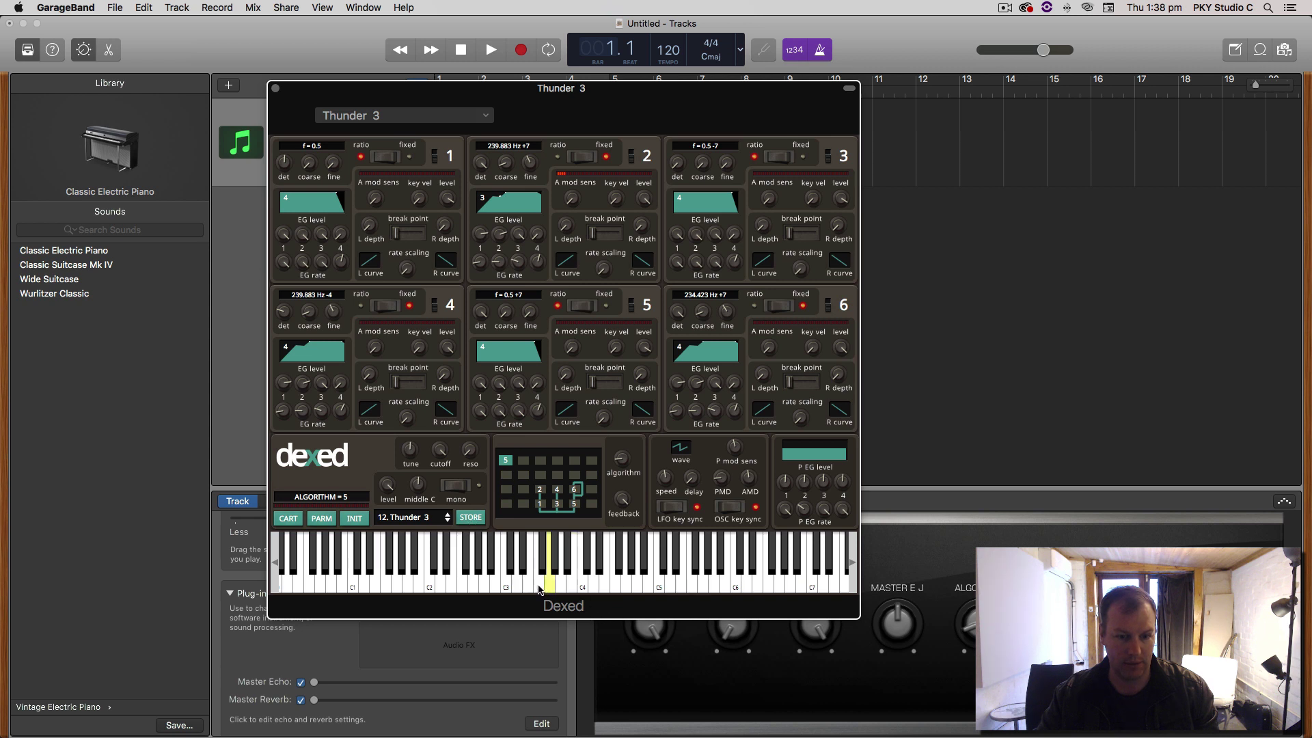
left_click_drag(503, 582, 516, 592)
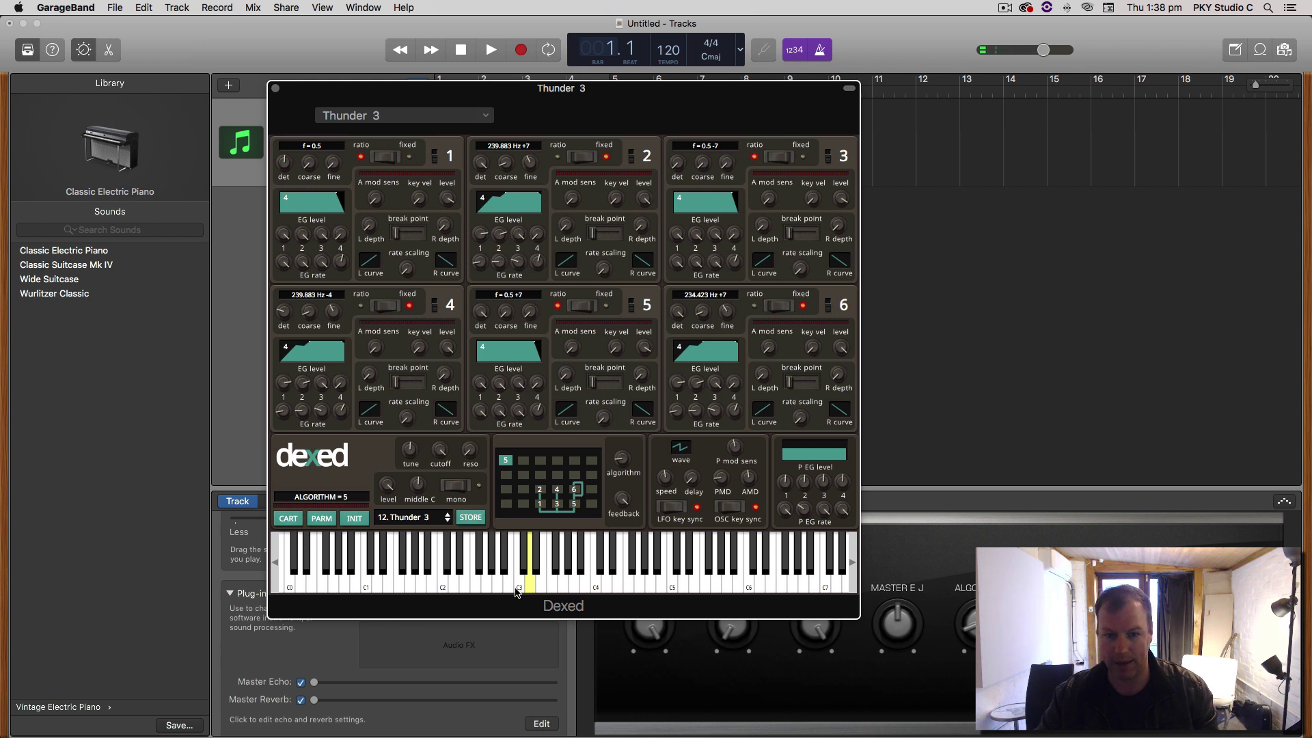
left_click(521, 592)
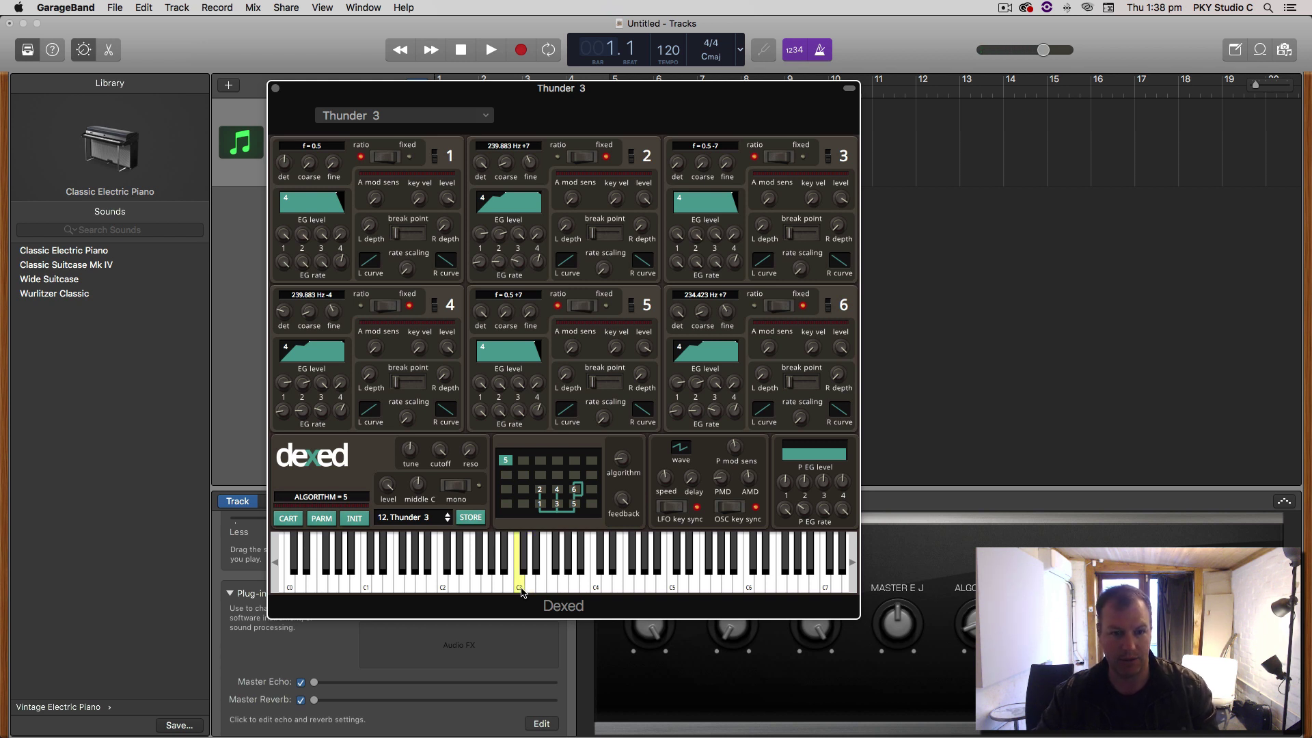
left_click(601, 571)
left_click(653, 571)
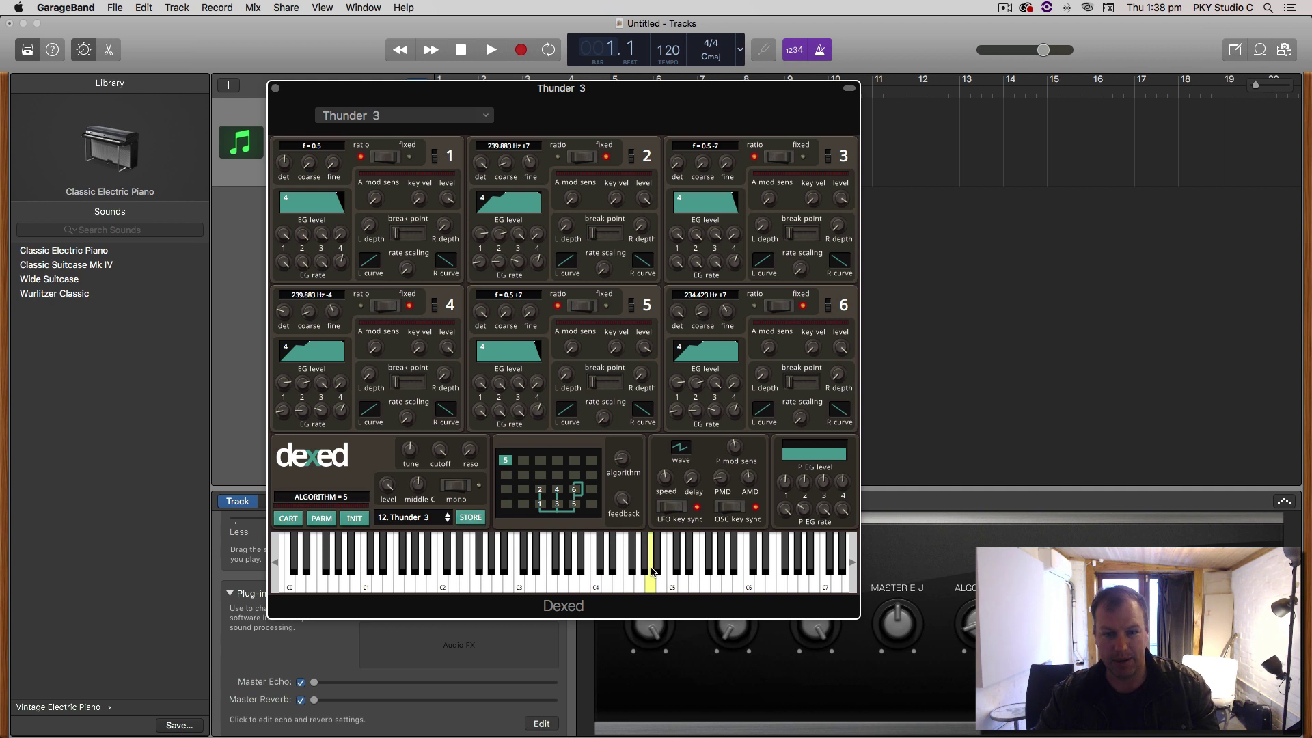
left_click(659, 567)
left_click(640, 590)
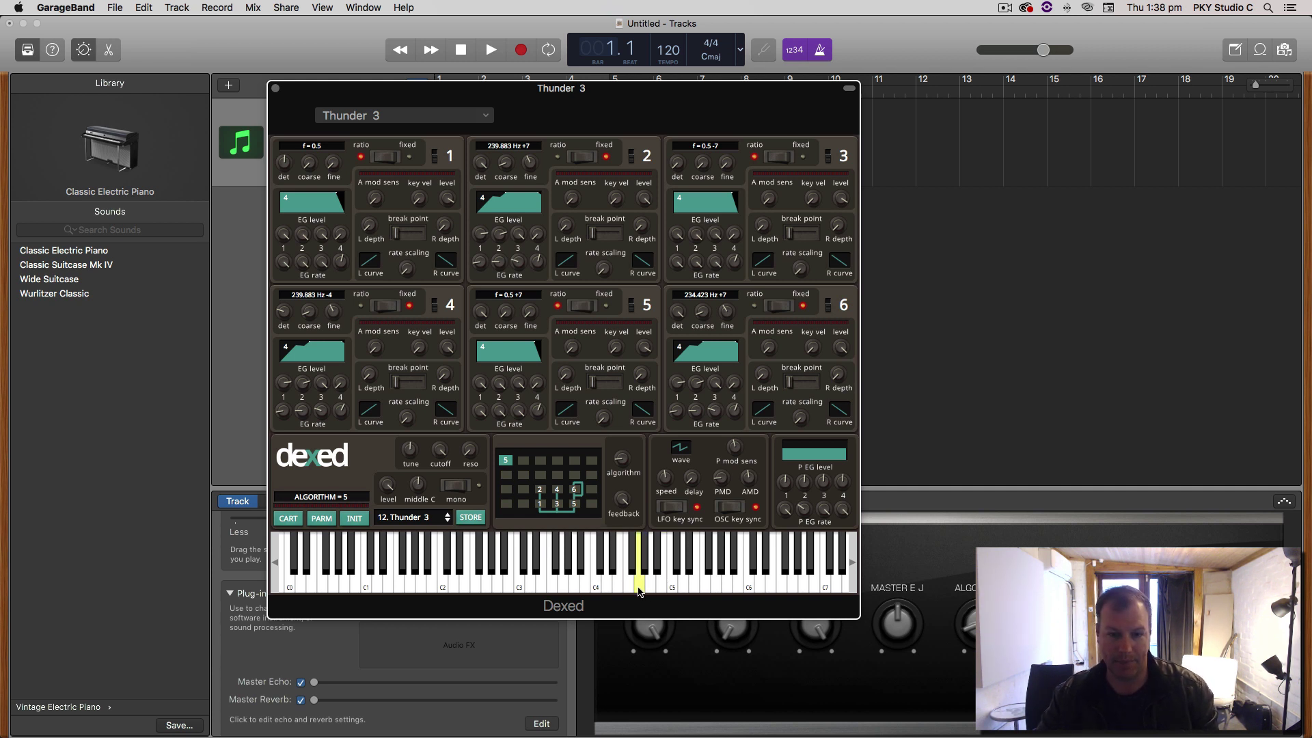
left_click(641, 590)
left_click(606, 567)
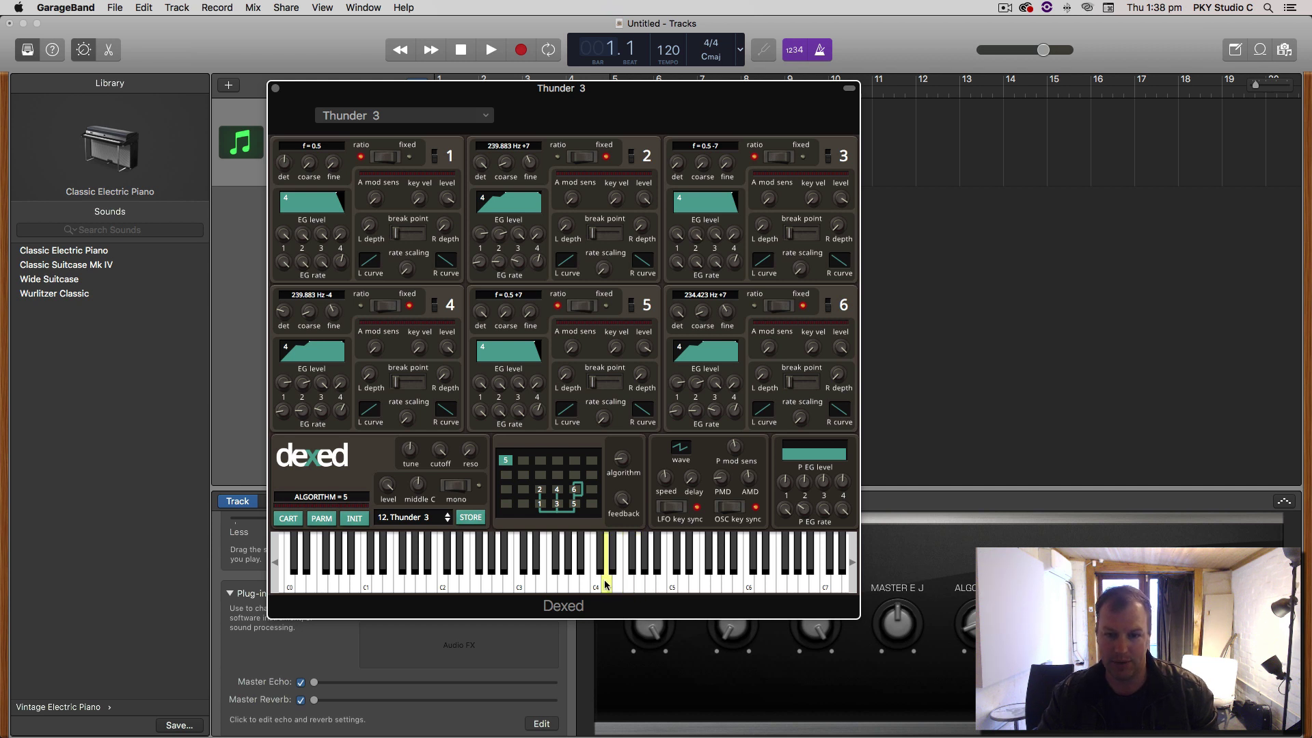
left_click(619, 587)
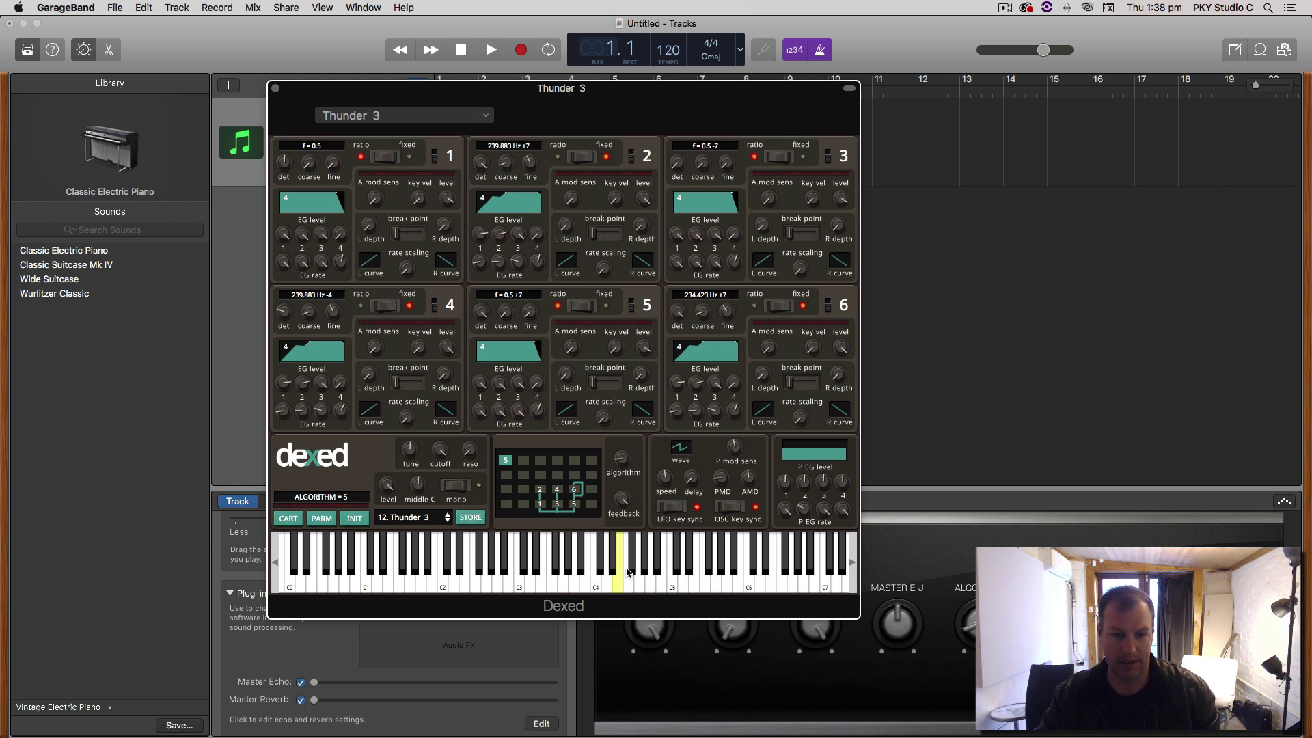
left_click(551, 589)
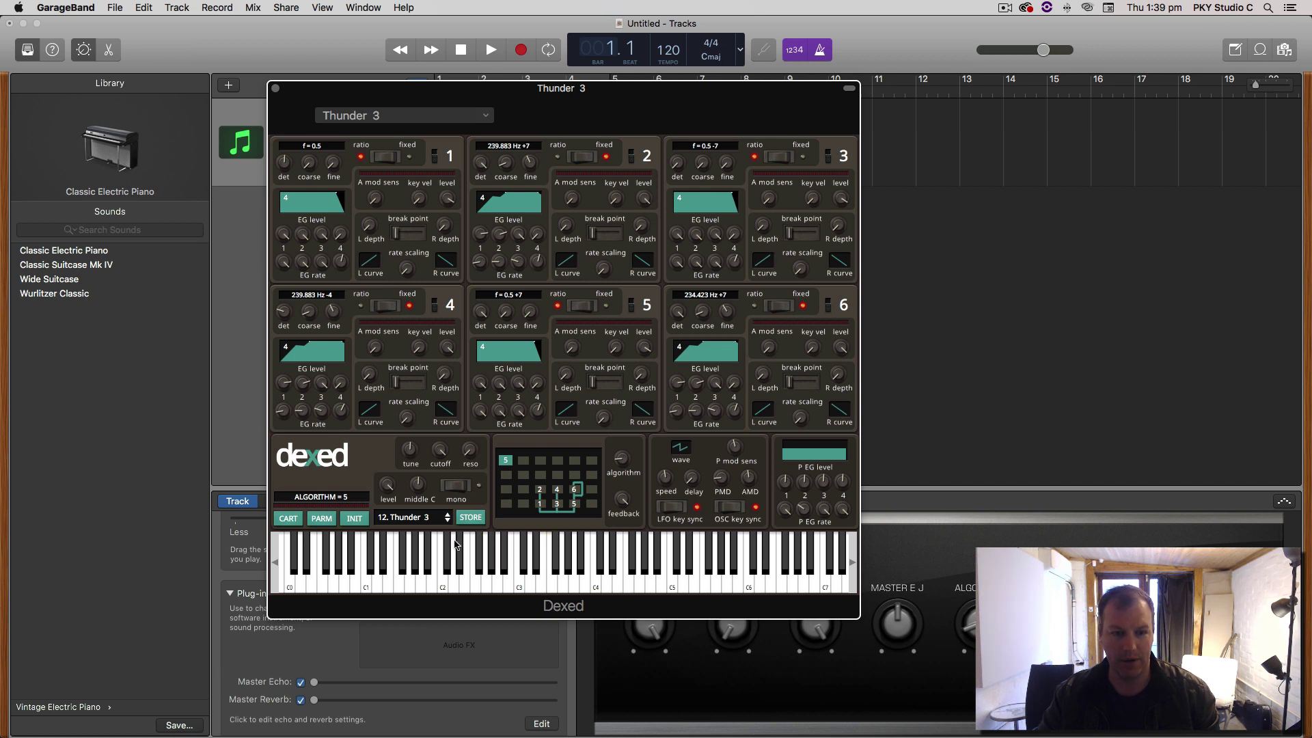
Load 22. RUMBLE 1 and play low and high notes to audition it.
left_click(413, 517)
left_click(410, 416)
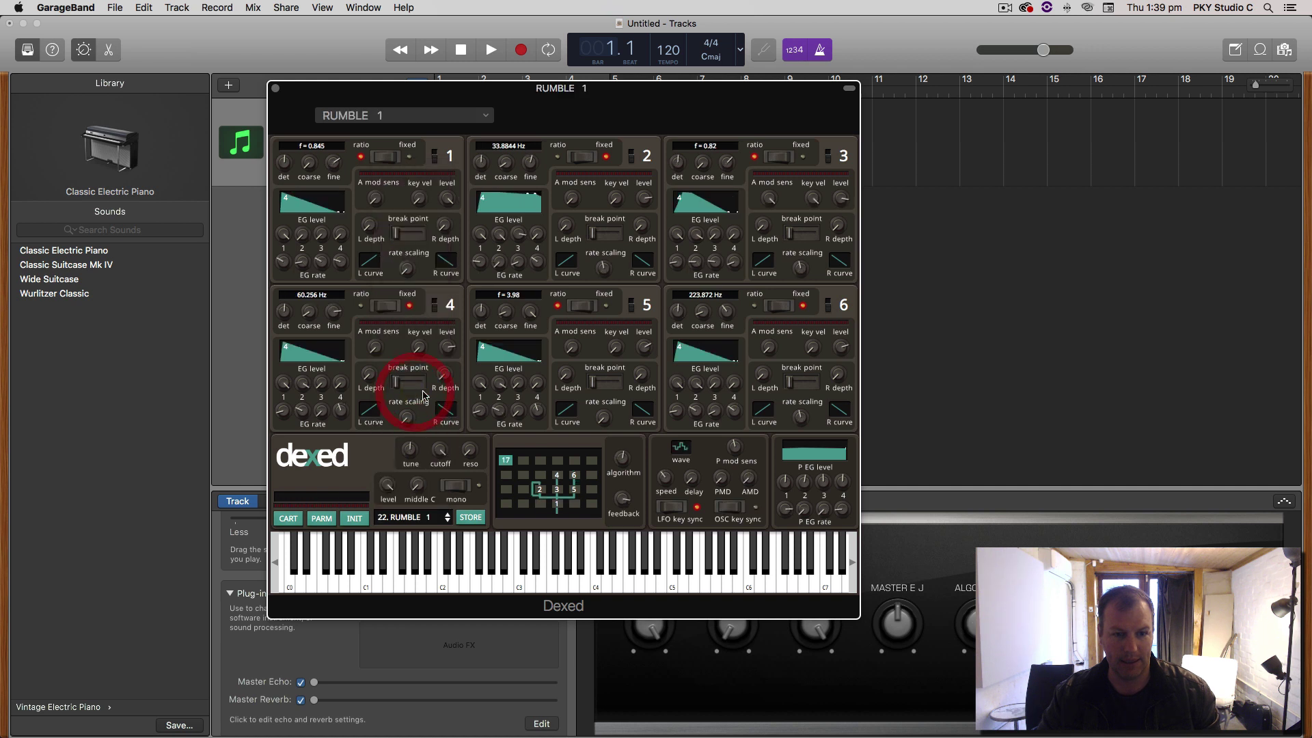
left_click(503, 557)
left_click(442, 574)
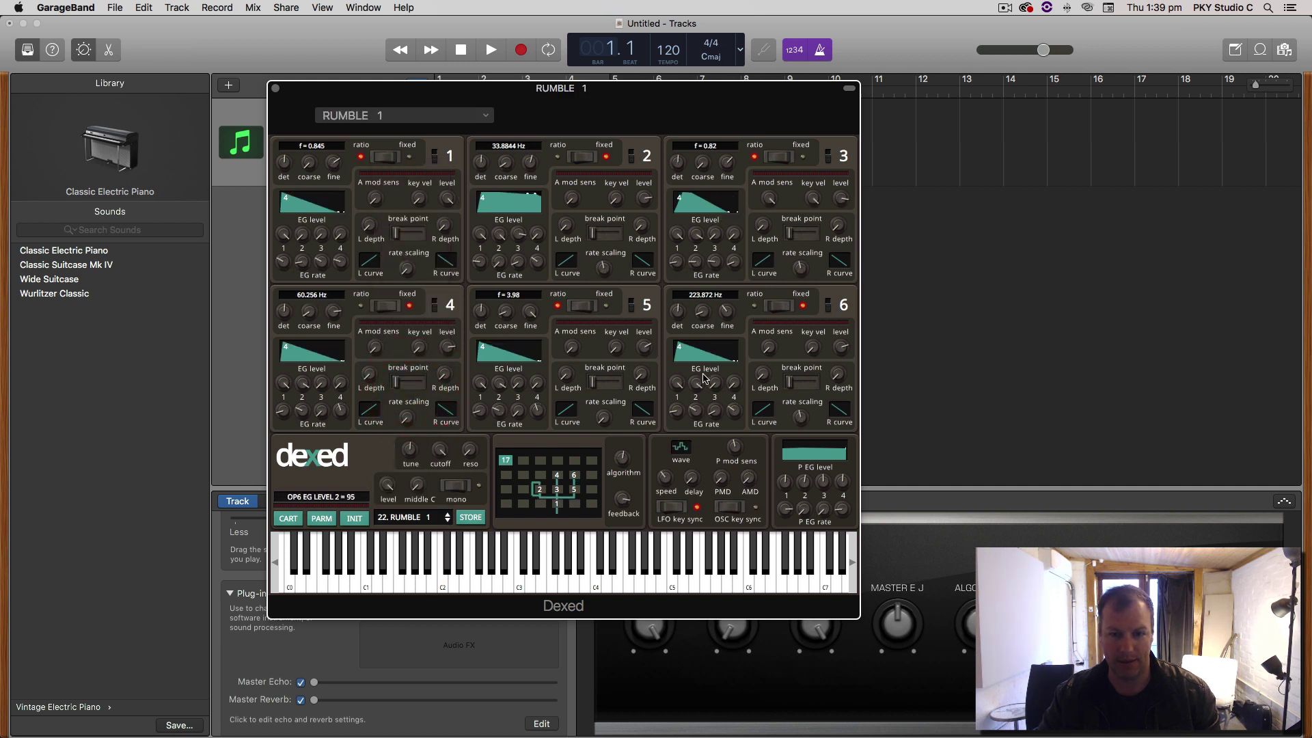
left_click(618, 567)
left_click(716, 567)
left_click(759, 567)
left_click(467, 577)
left_click(487, 577)
left_click(518, 578)
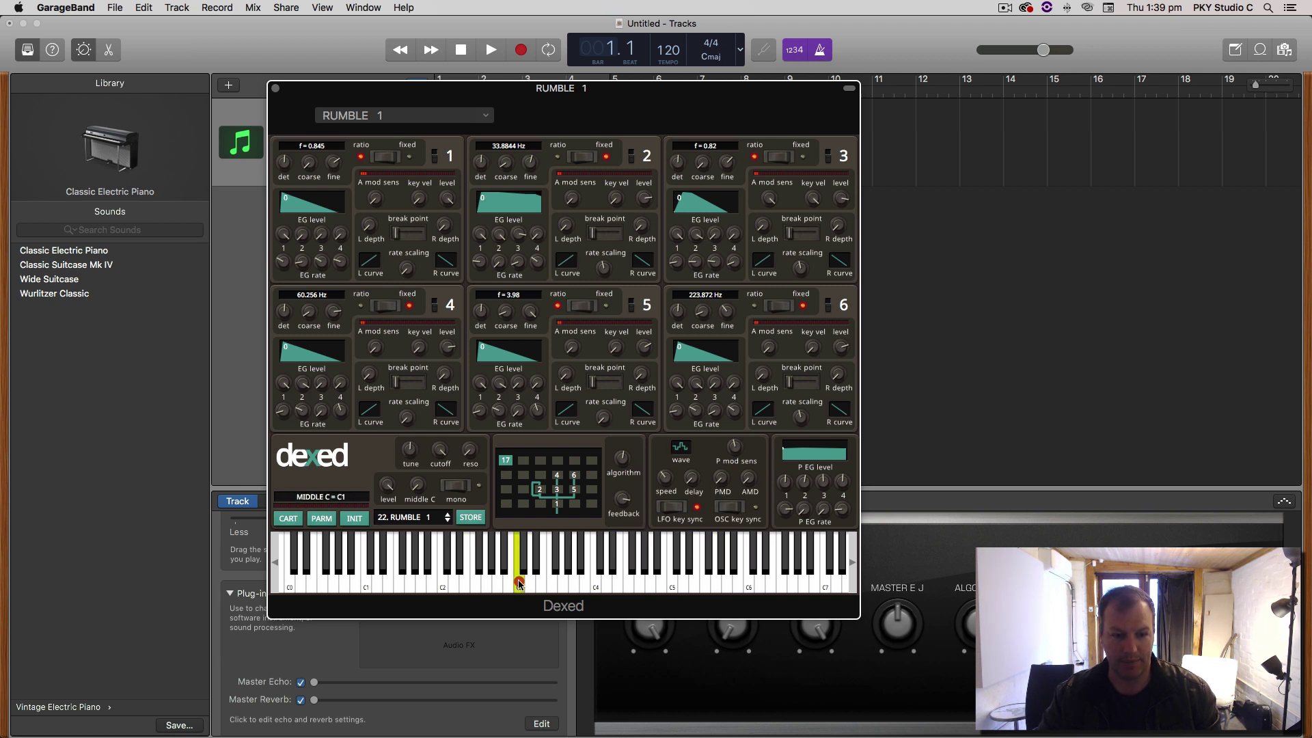
left_click(495, 577)
left_click(445, 577)
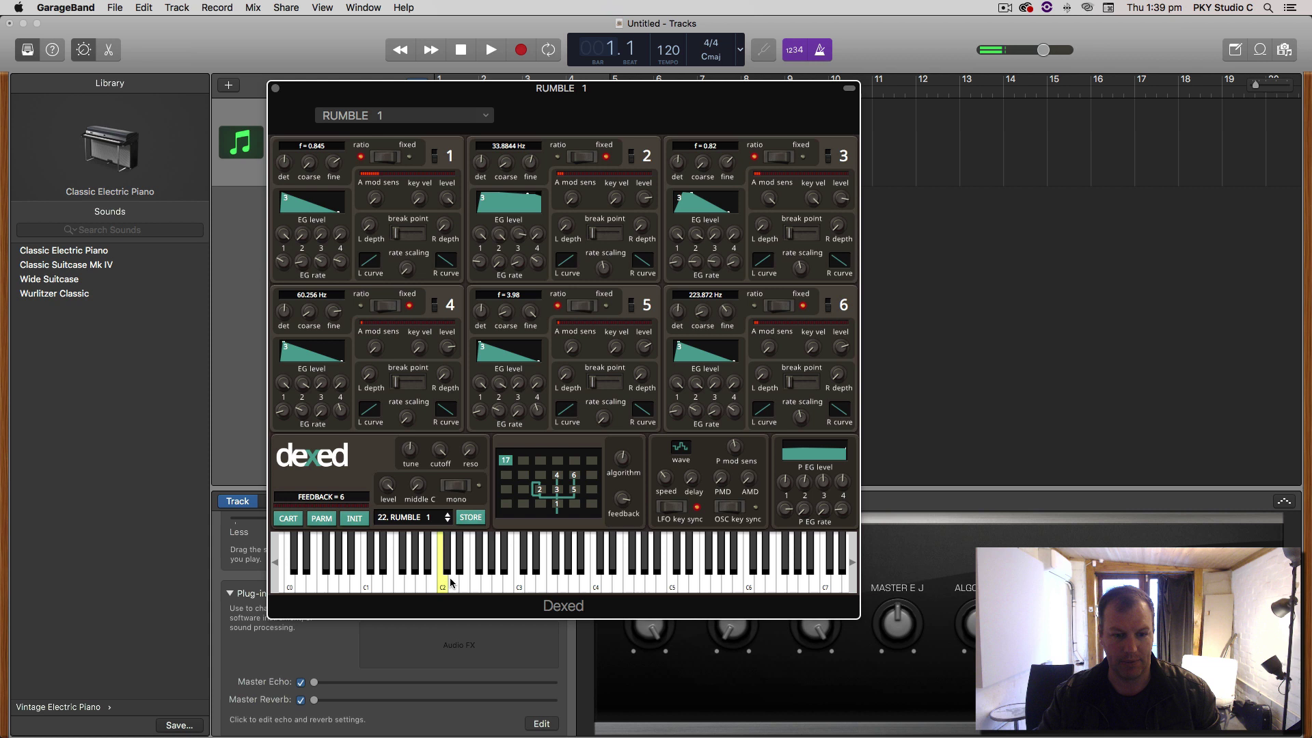
left_click(642, 582)
left_click(672, 583)
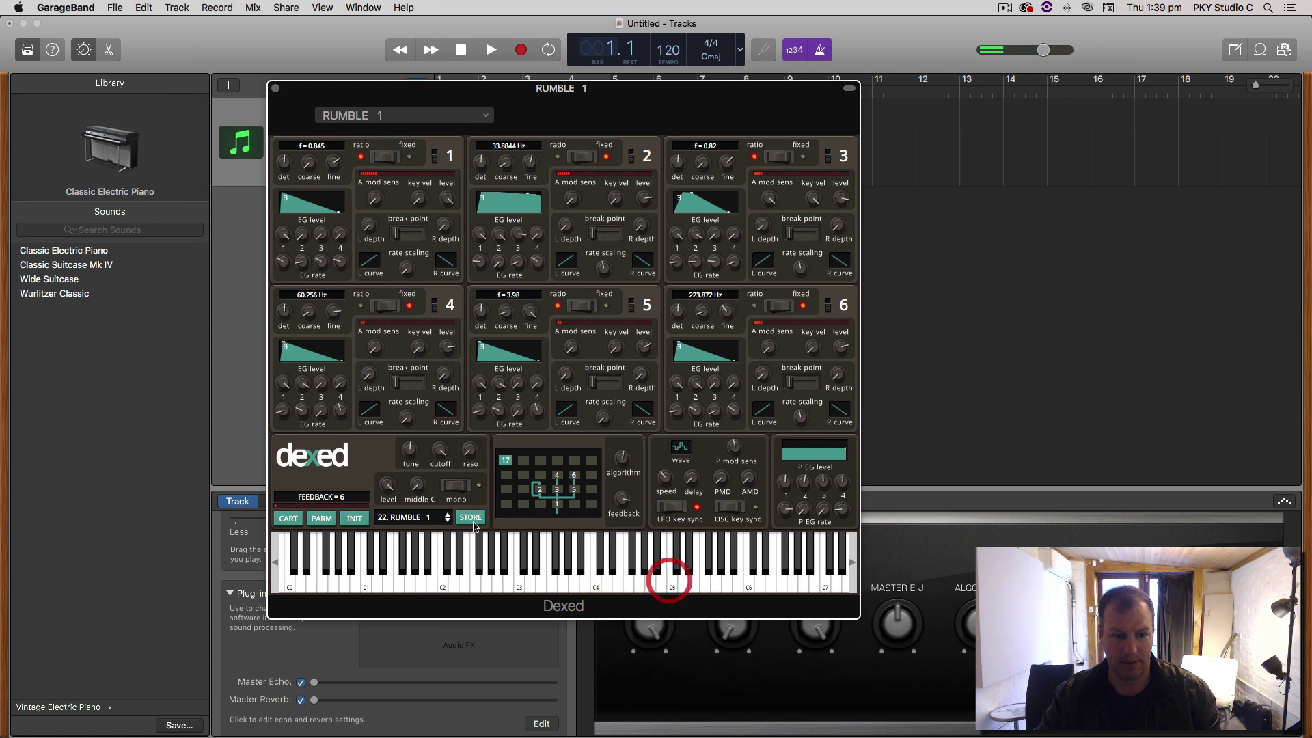
Reload 9. SAW EM UP, play a note near C3, and reopen the preset list.
left_click(410, 517)
left_click(414, 258)
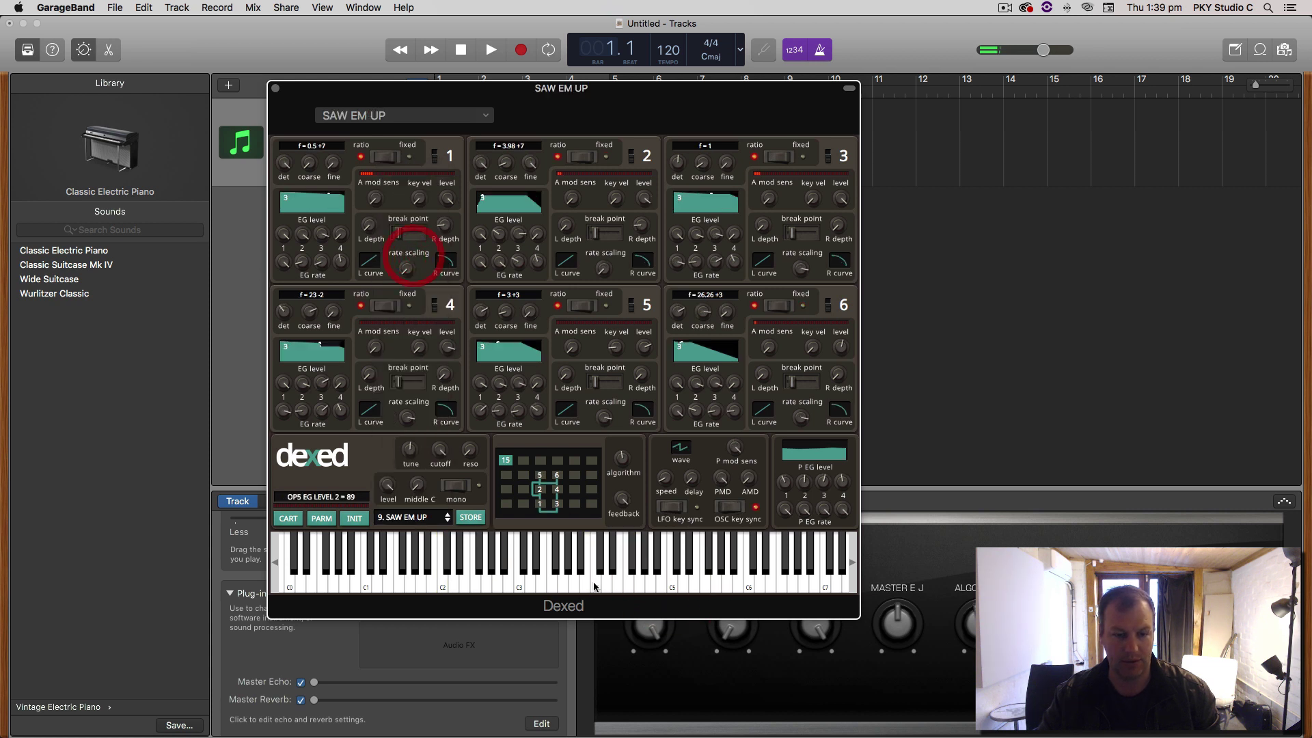
left_click(519, 580)
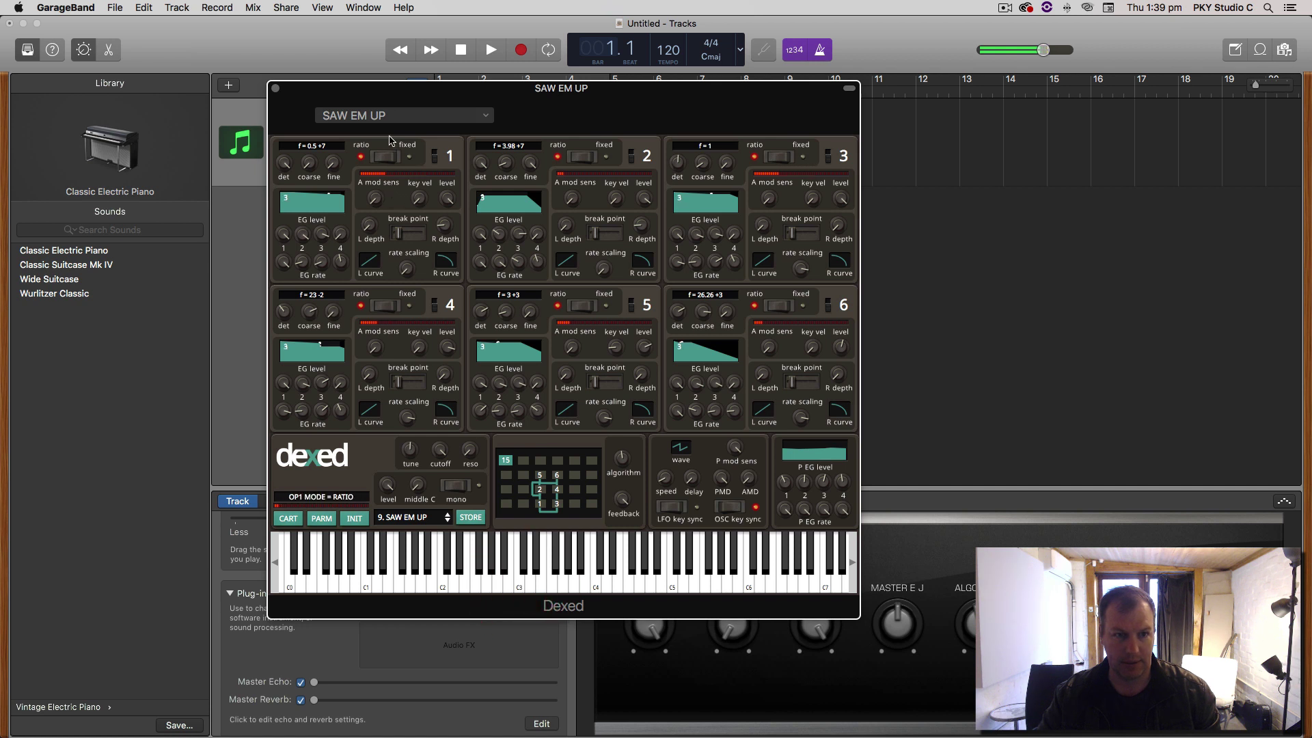
left_click(413, 519)
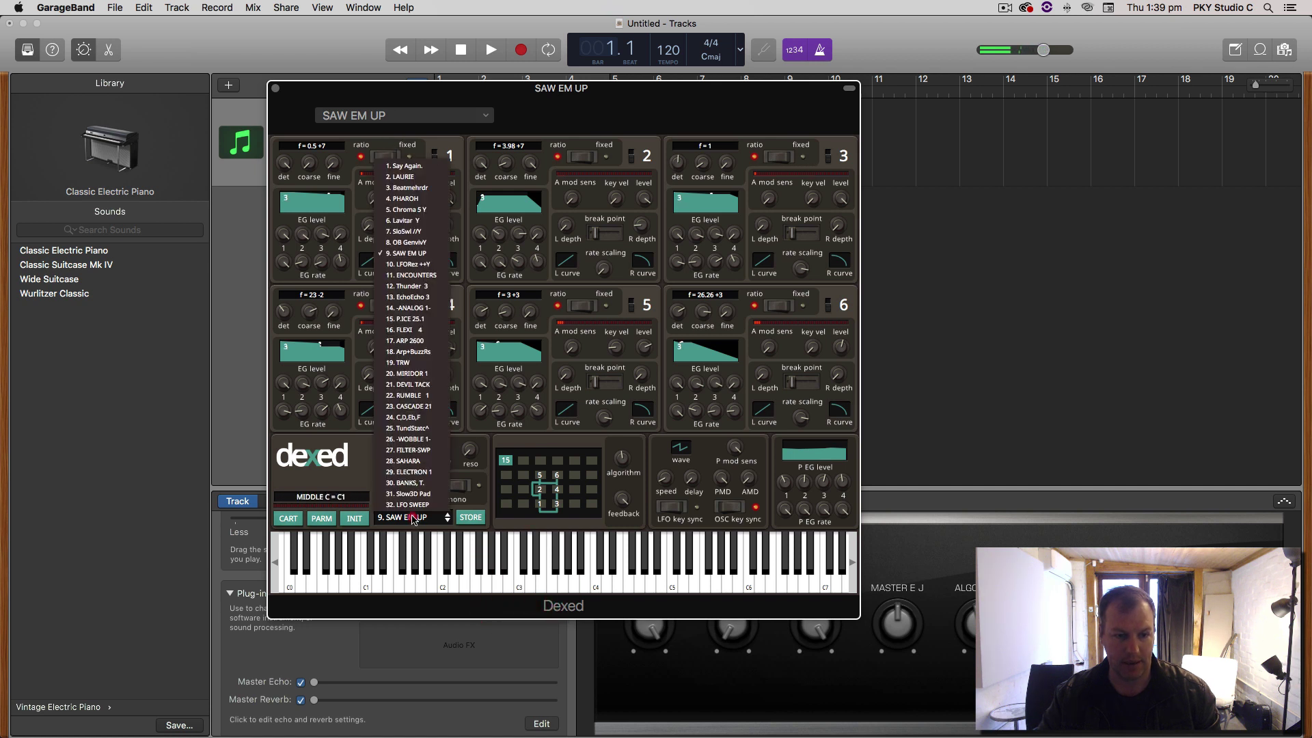
Load the TRW preset and play several notes to audition it.
left_click(403, 362)
left_click(444, 584)
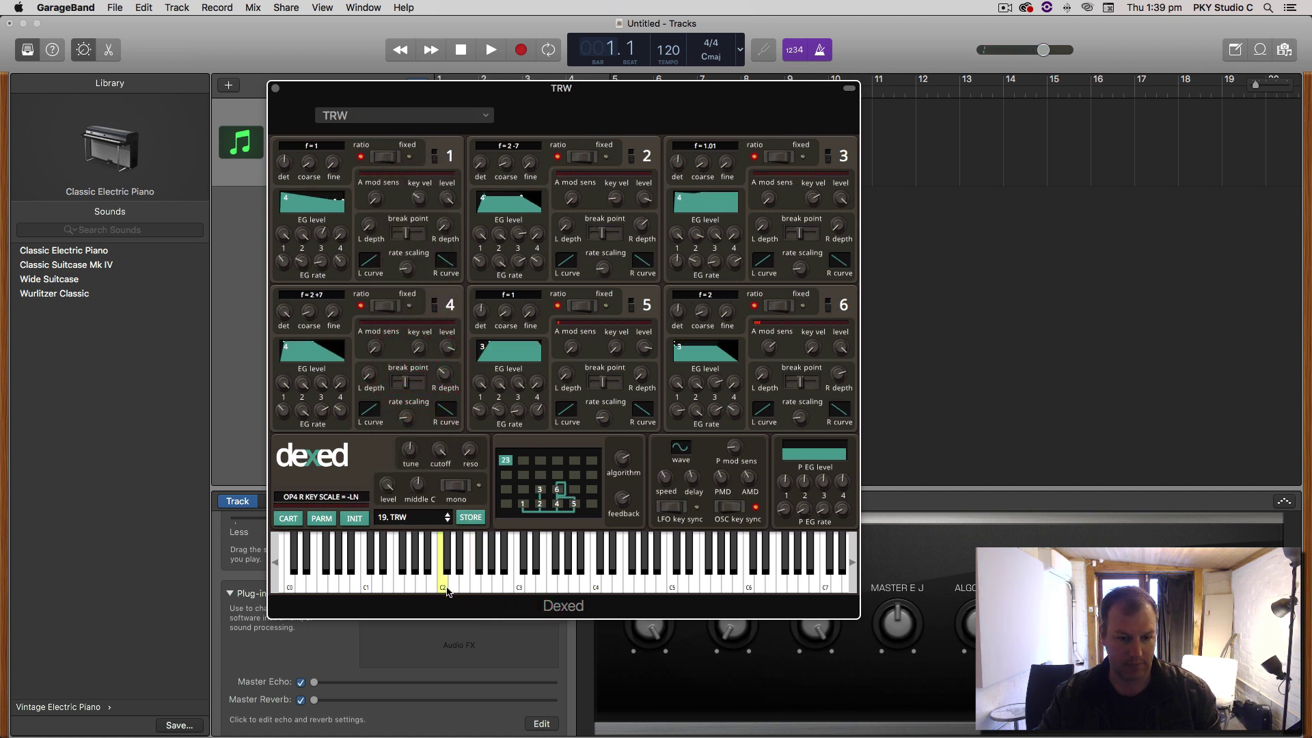
left_click(490, 580)
left_click(587, 584)
left_click(594, 585)
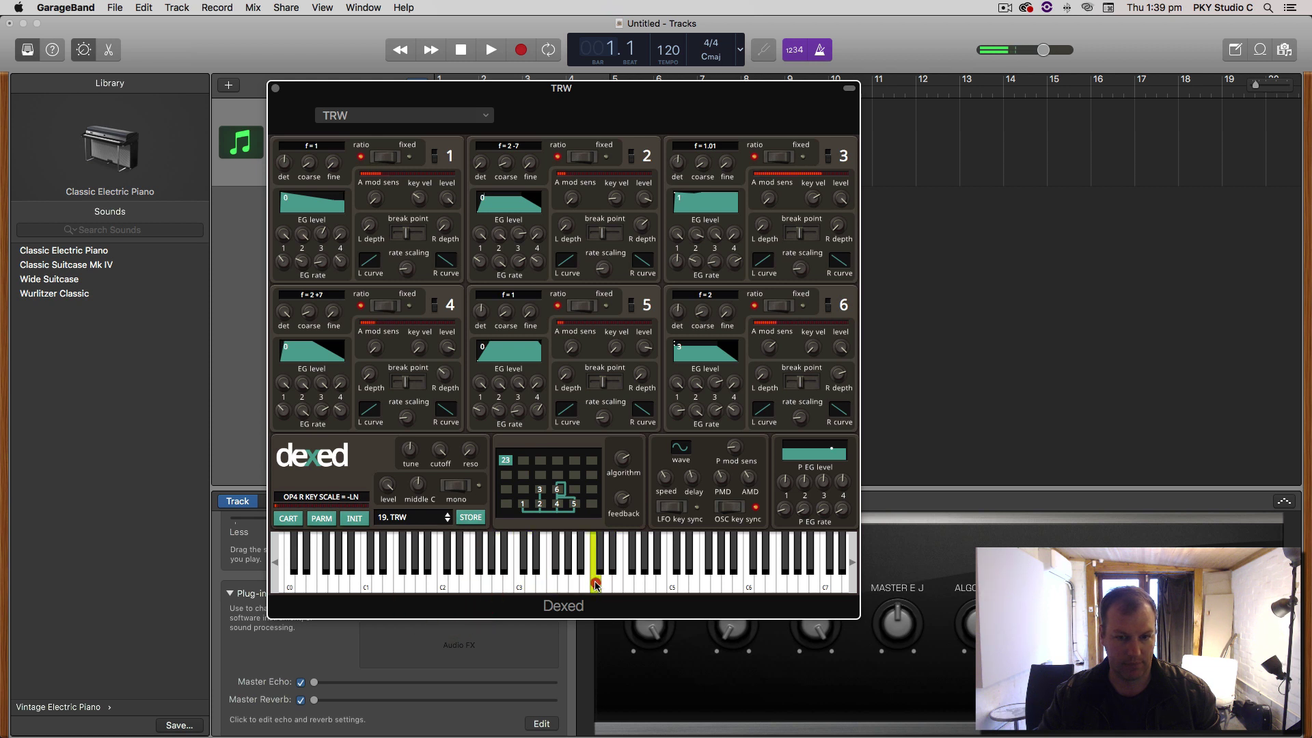
Switch the LFO to a different waveform and play notes near C4 and C3.
mouse_move(687, 463)
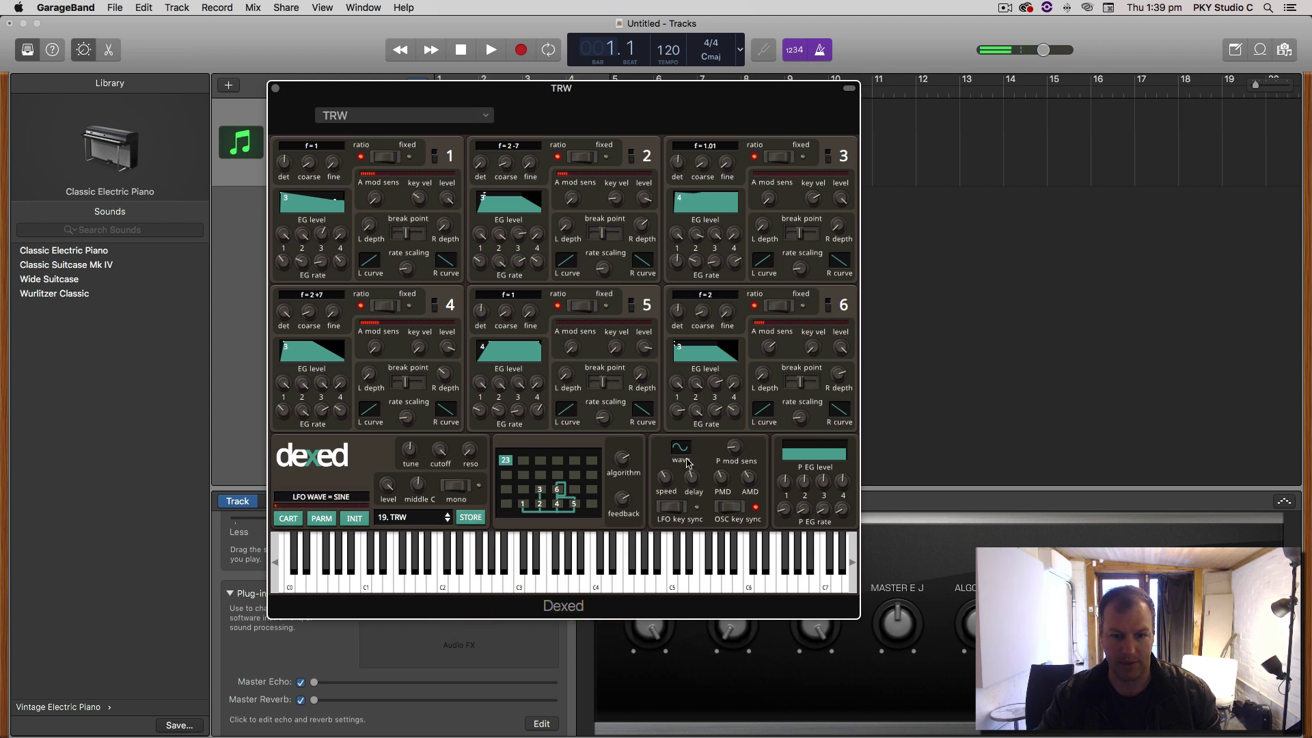
left_click(683, 455)
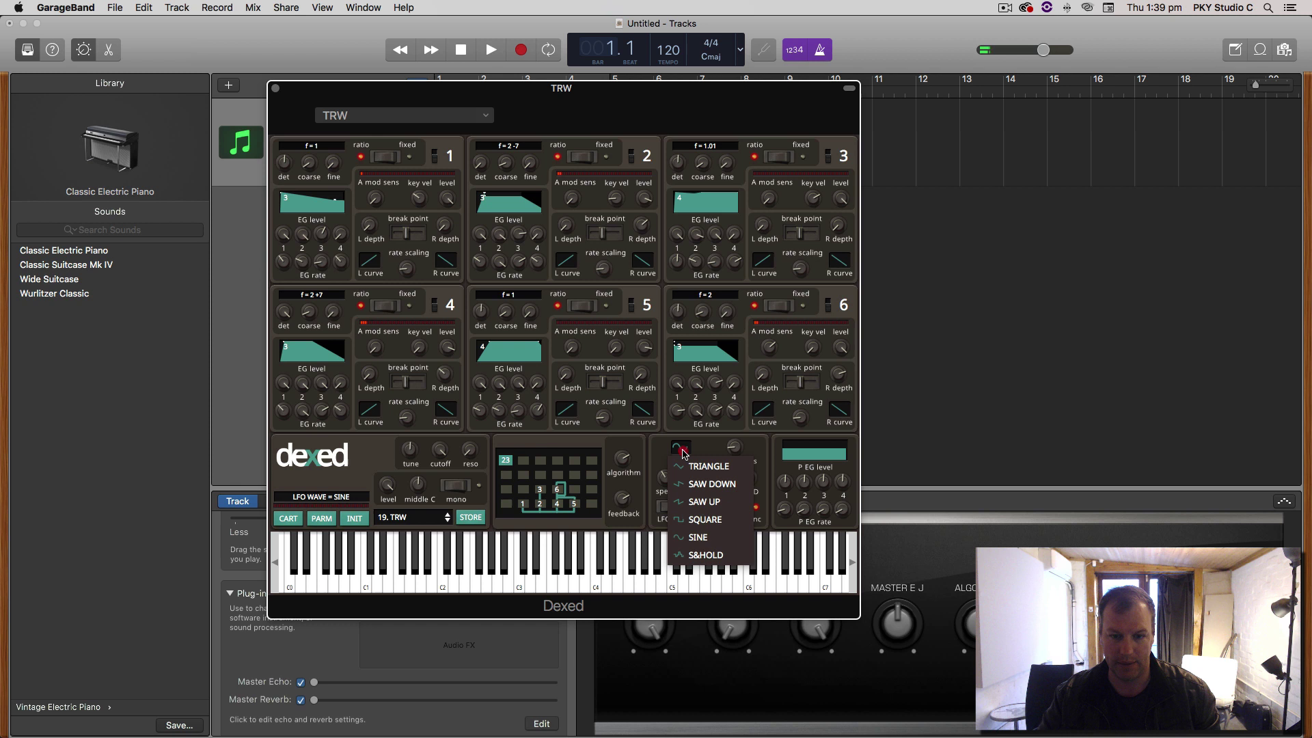
left_click(707, 481)
left_click(589, 585)
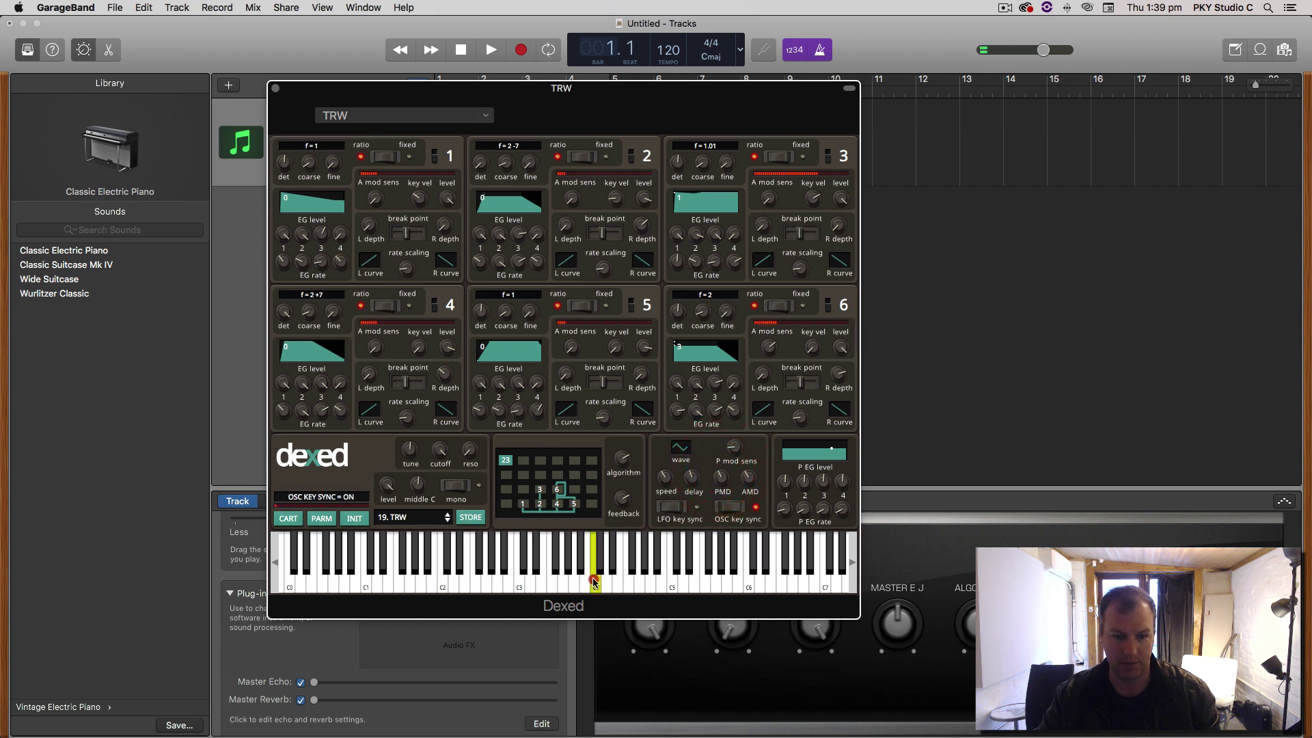
left_click(523, 586)
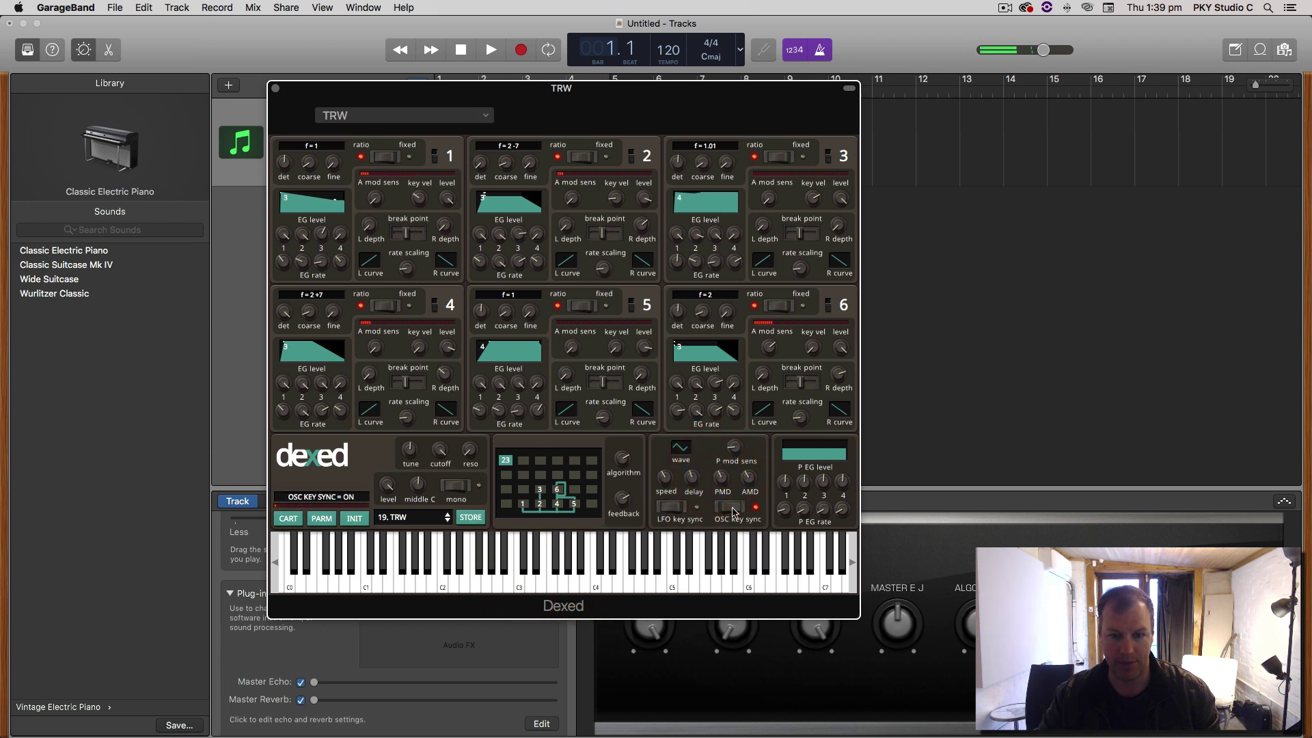
Make operator 1's right scaling curve exponential, change operator 2's left curve, and audition.
mouse_move(678, 470)
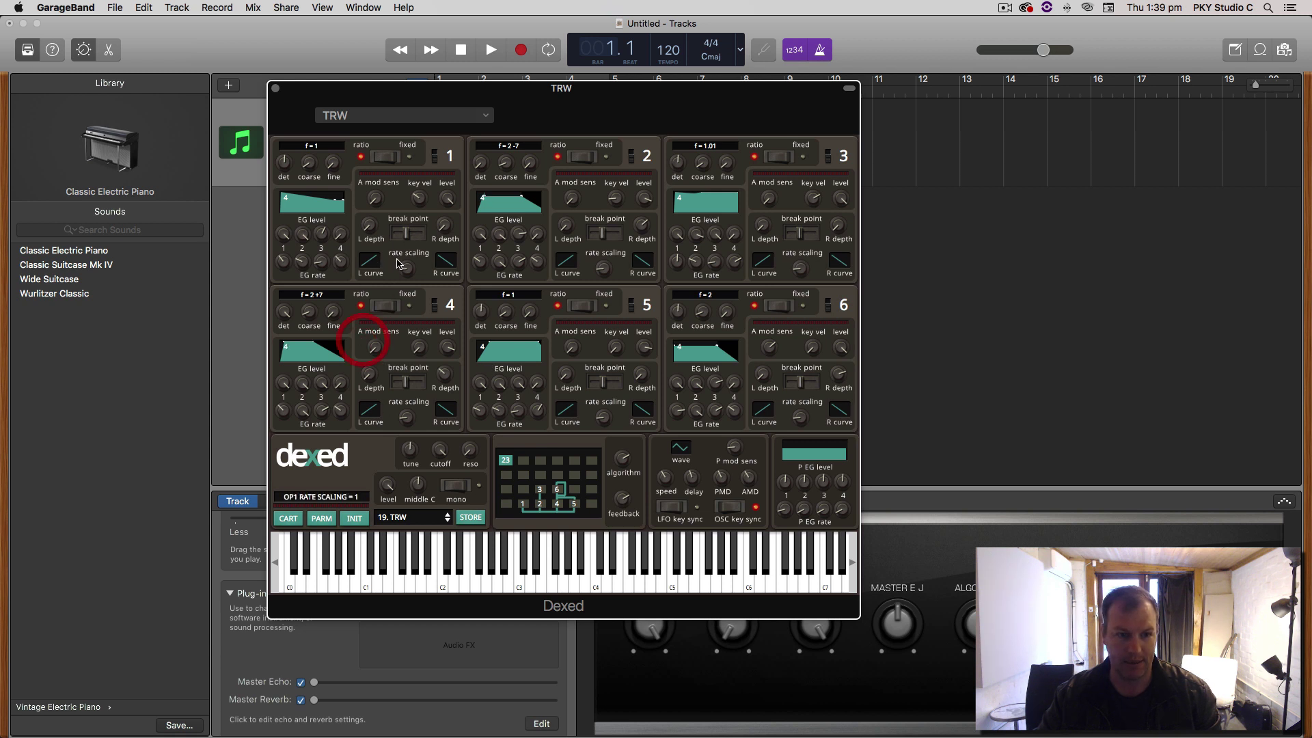
left_click(444, 263)
left_click(462, 315)
left_click(566, 260)
left_click(571, 281)
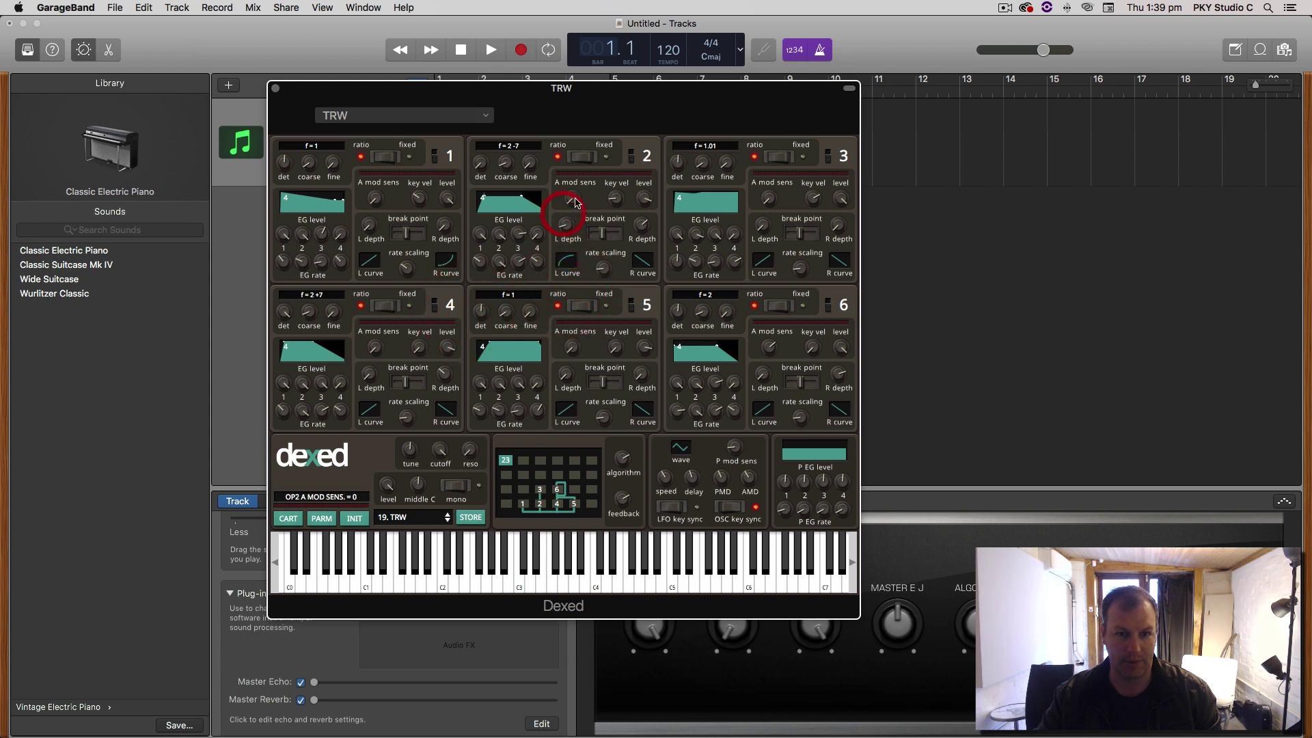
left_click(590, 590)
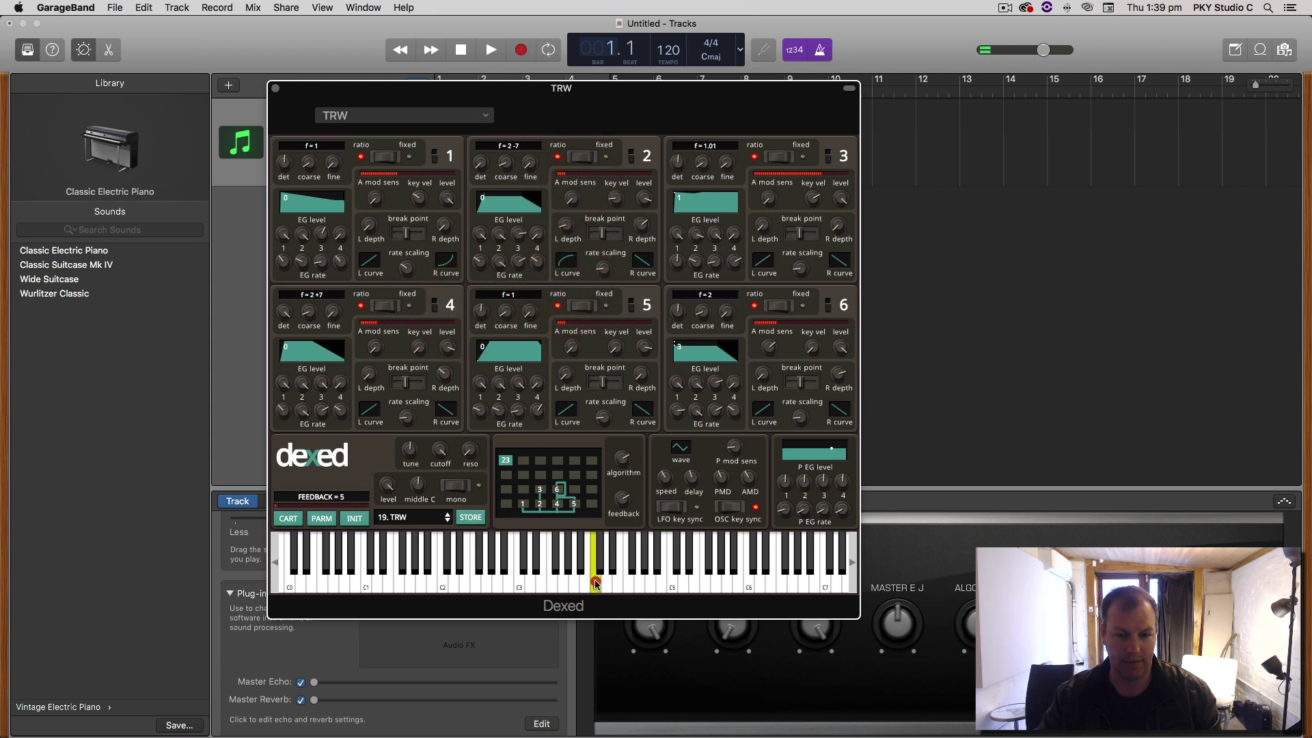
left_click(487, 584)
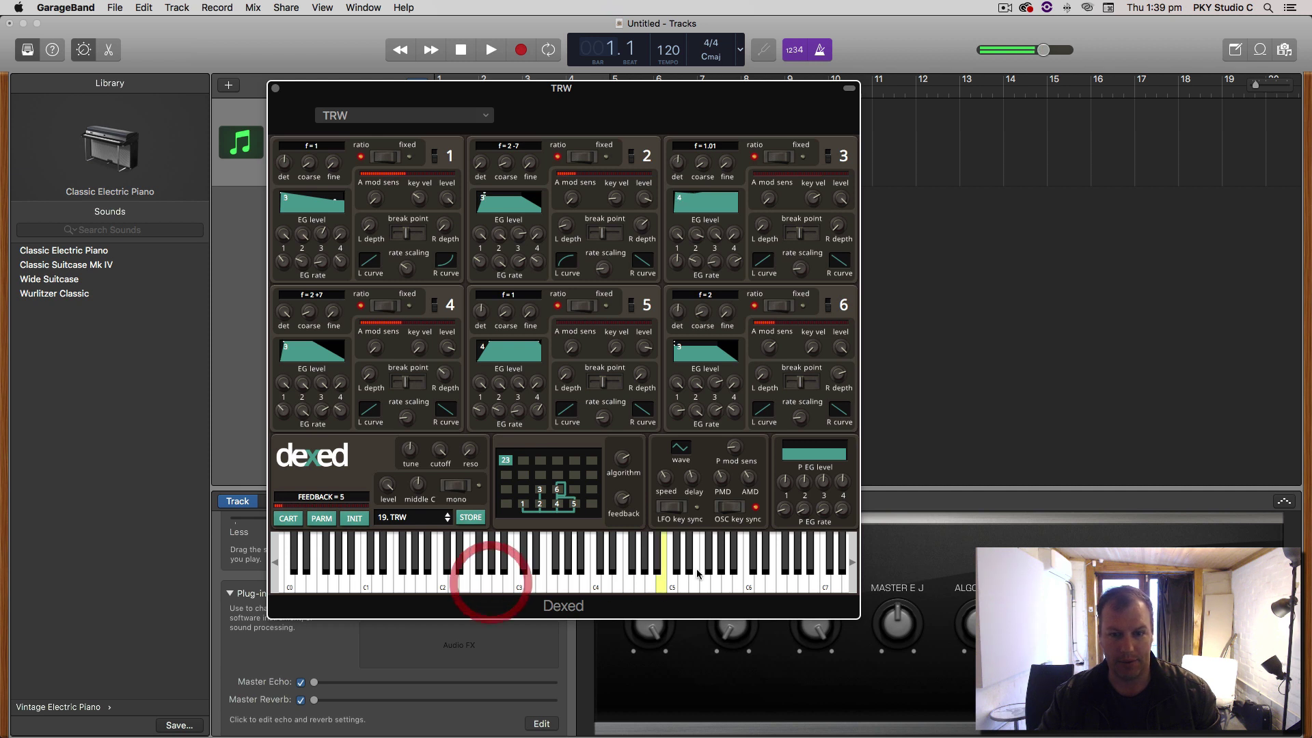
Set the LFO waveform to SQUARE and play a note to hear it.
left_click(686, 448)
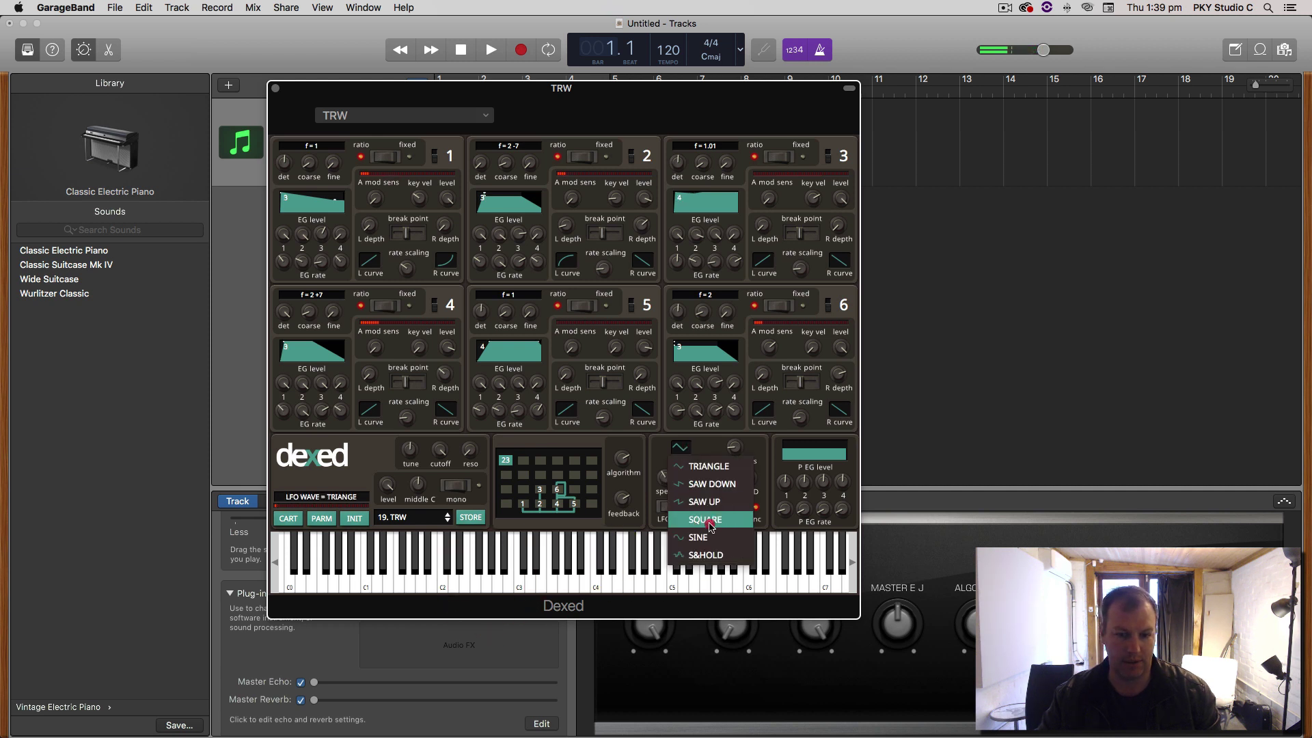
left_click(704, 523)
left_click(519, 586)
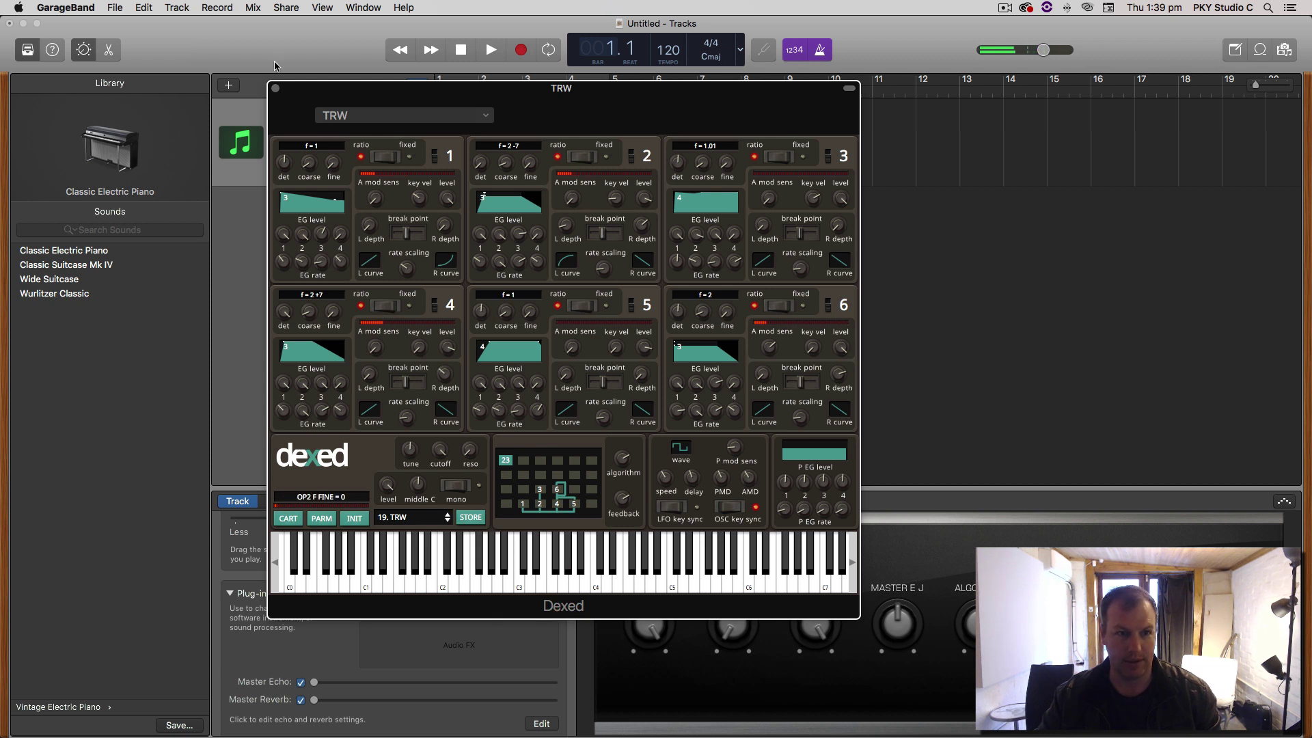
left_click(388, 114)
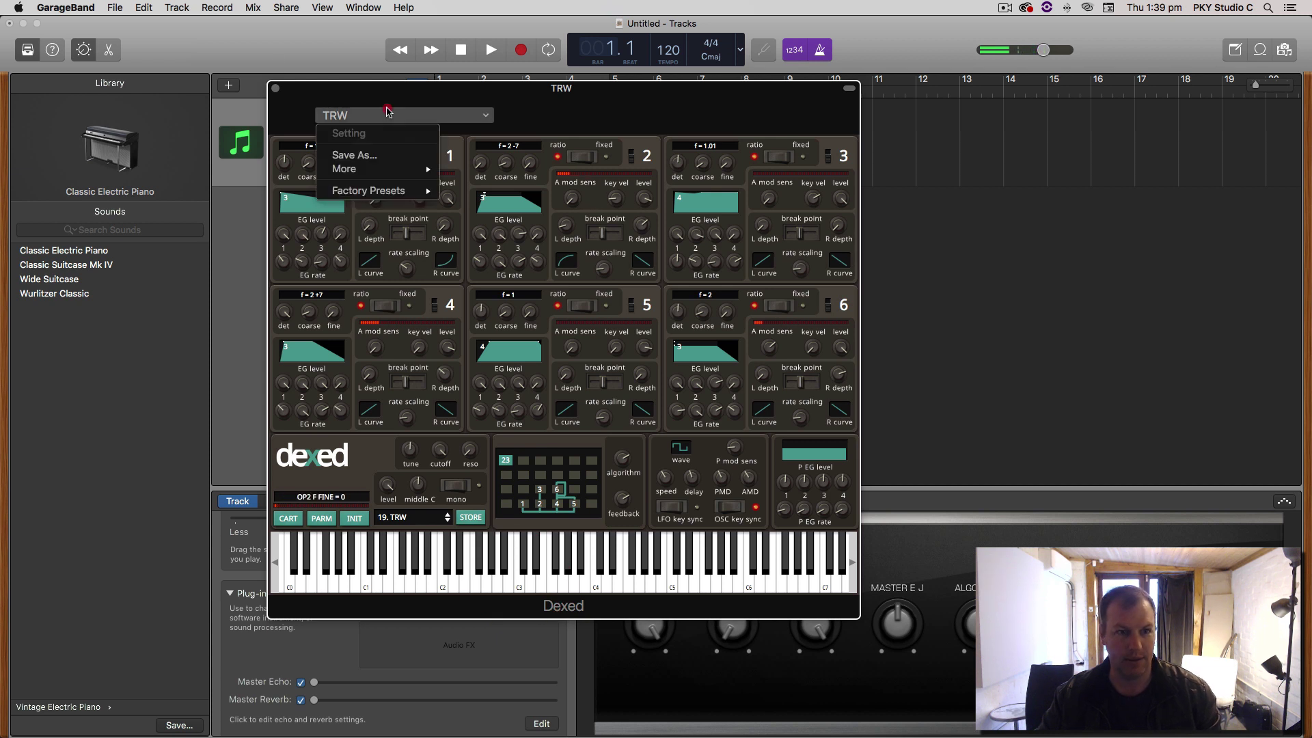
left_click(383, 157)
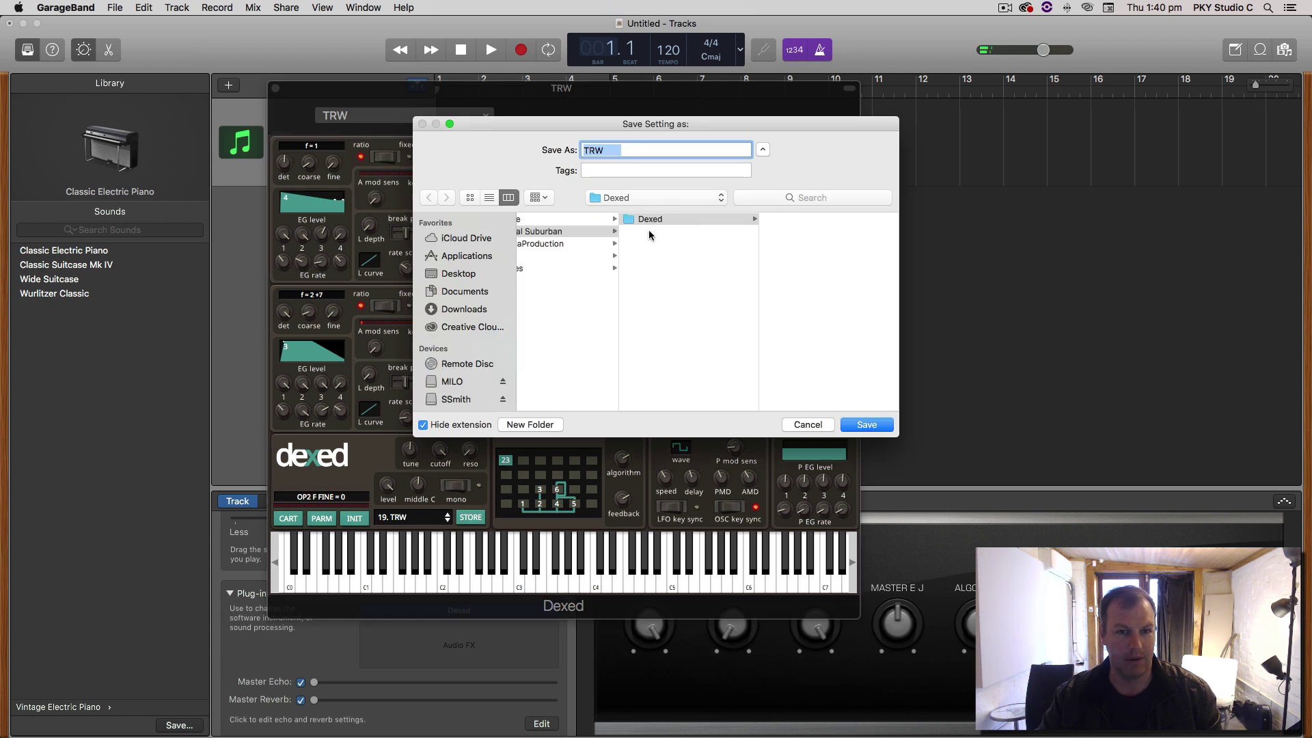
scroll(649, 234, "left", 3)
scroll(631, 258, "right", 3)
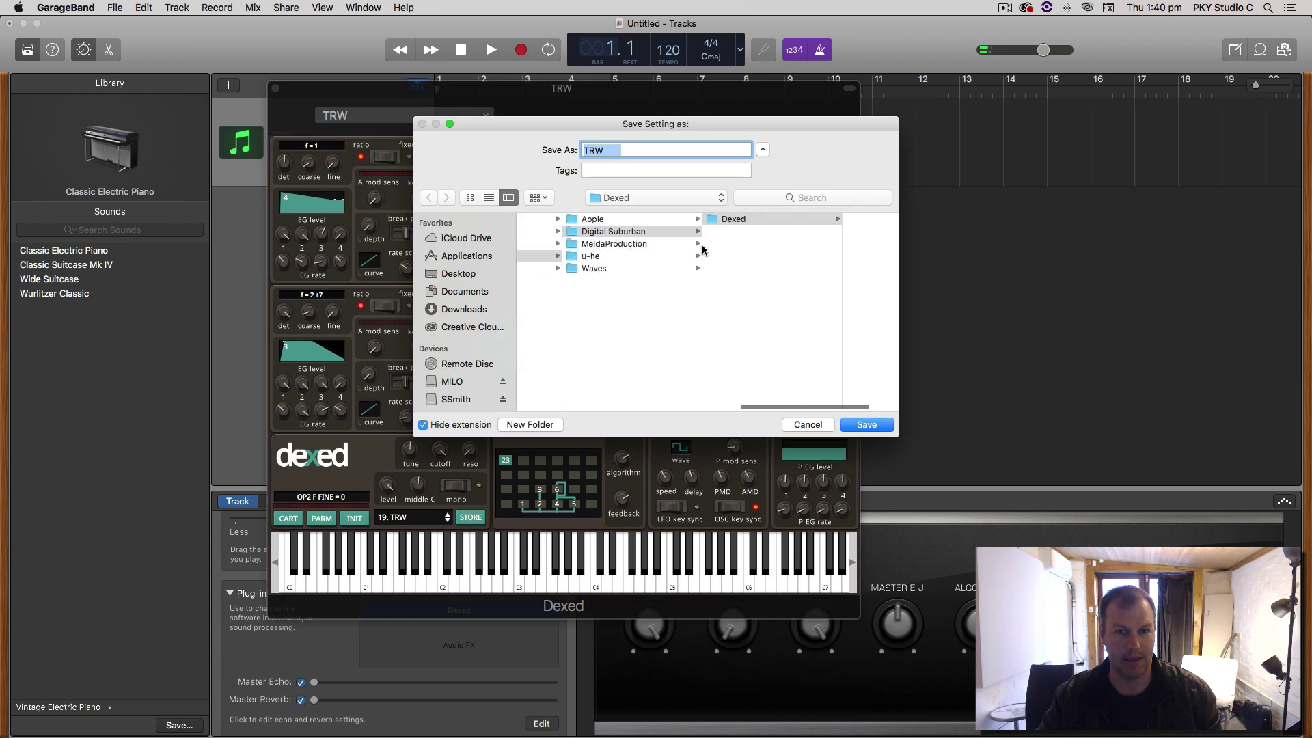
left_click(623, 148)
left_click(797, 425)
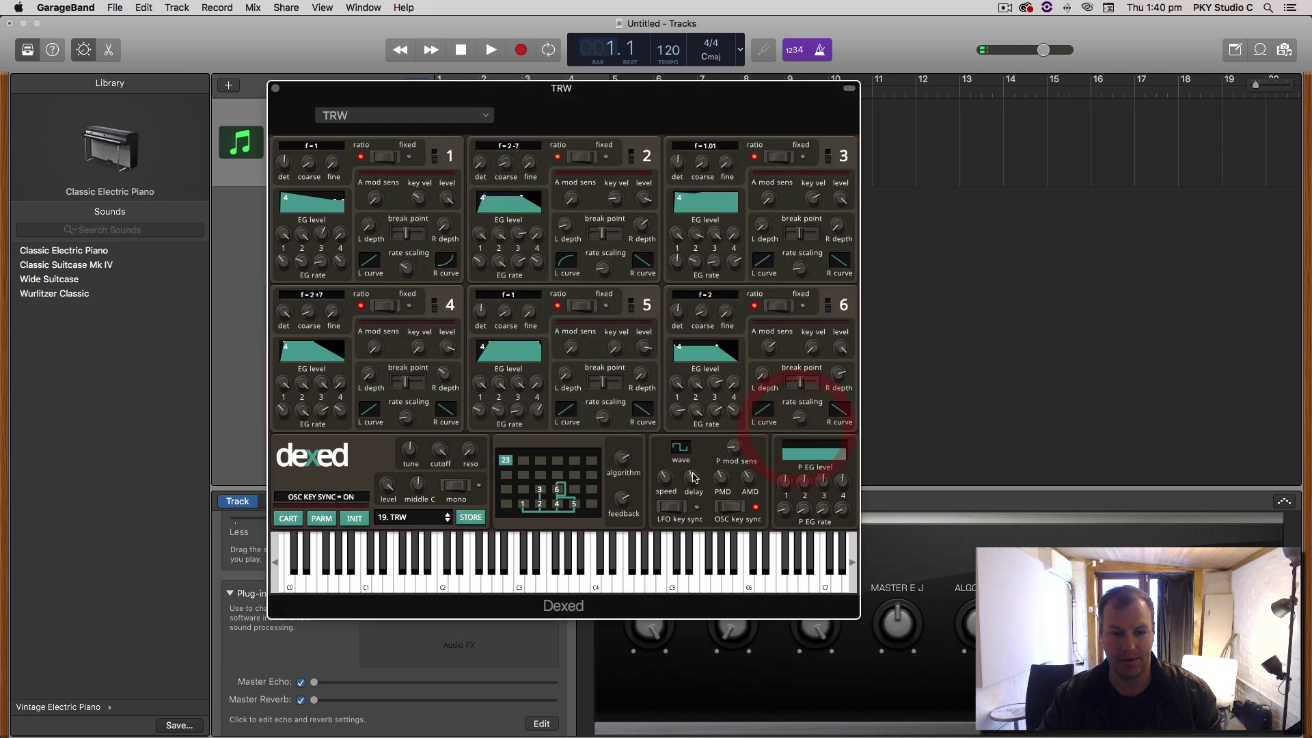
Close the Dexed plug-in window to return to the TRW track.
left_click(276, 89)
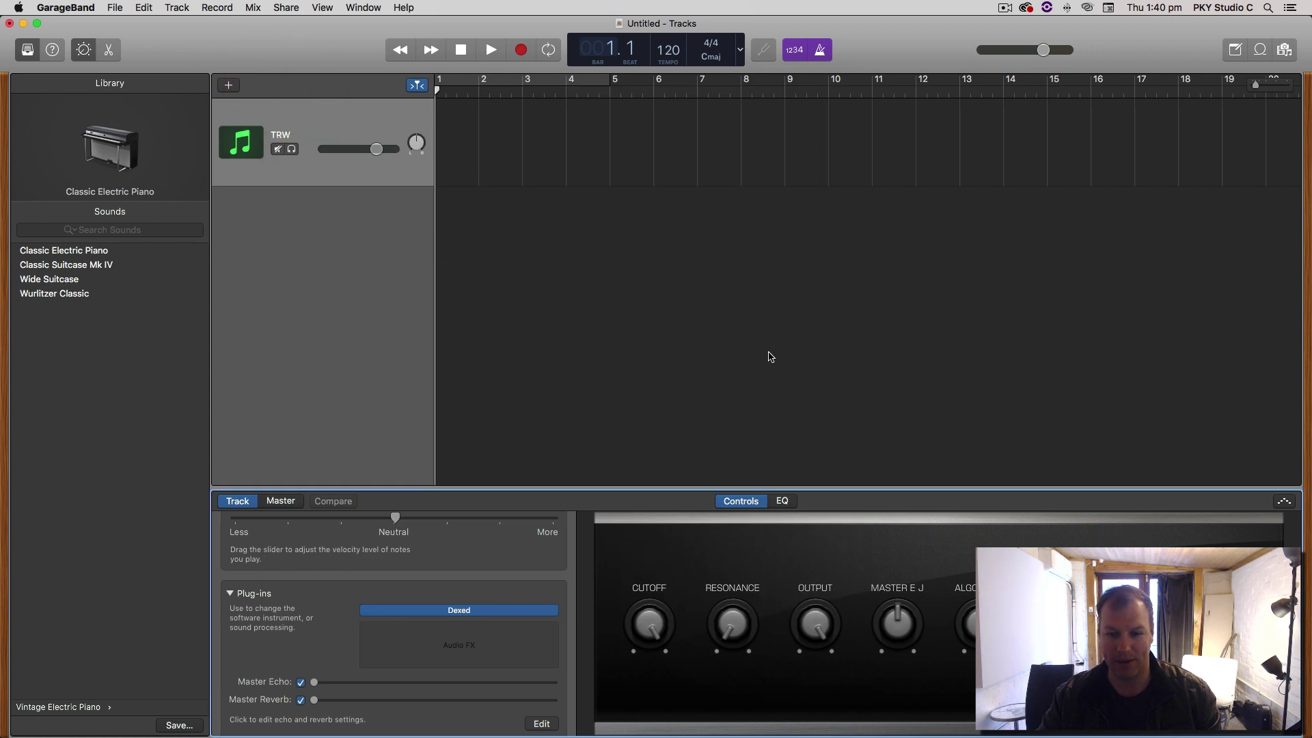